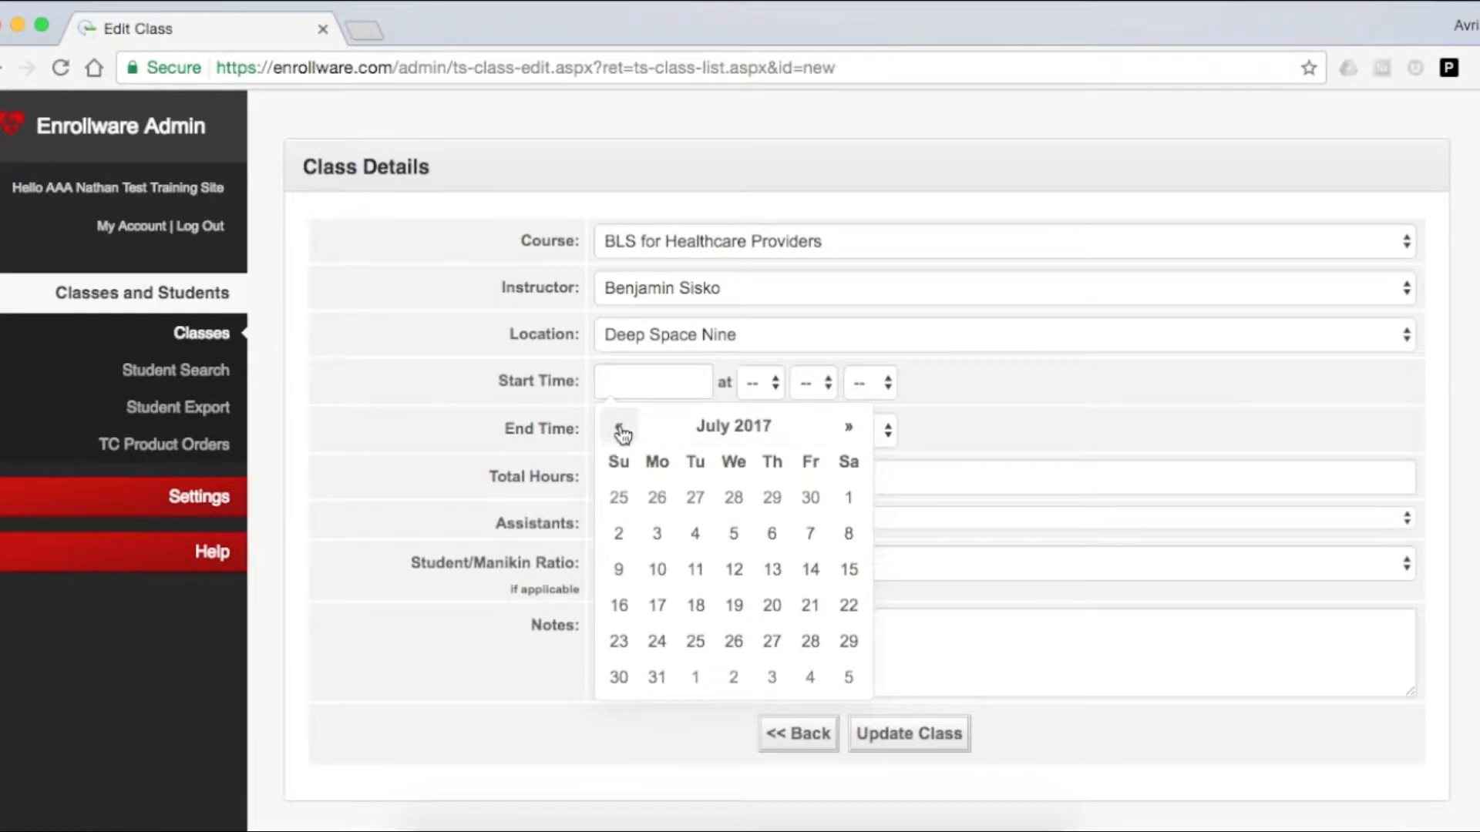
left_click(619, 428)
left_click(621, 430)
left_click(621, 432)
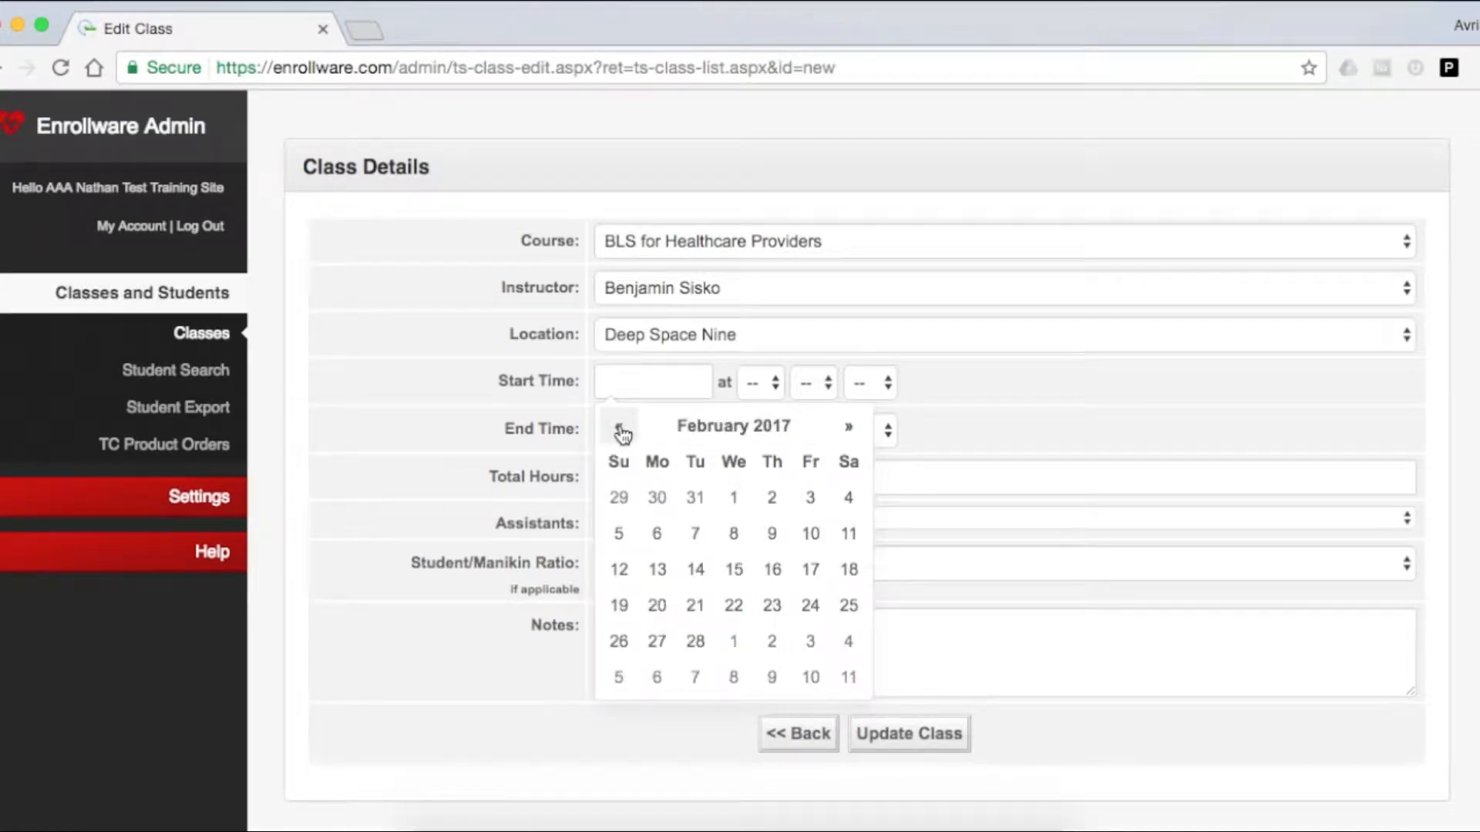
left_click(859, 430)
left_click(862, 431)
left_click(863, 432)
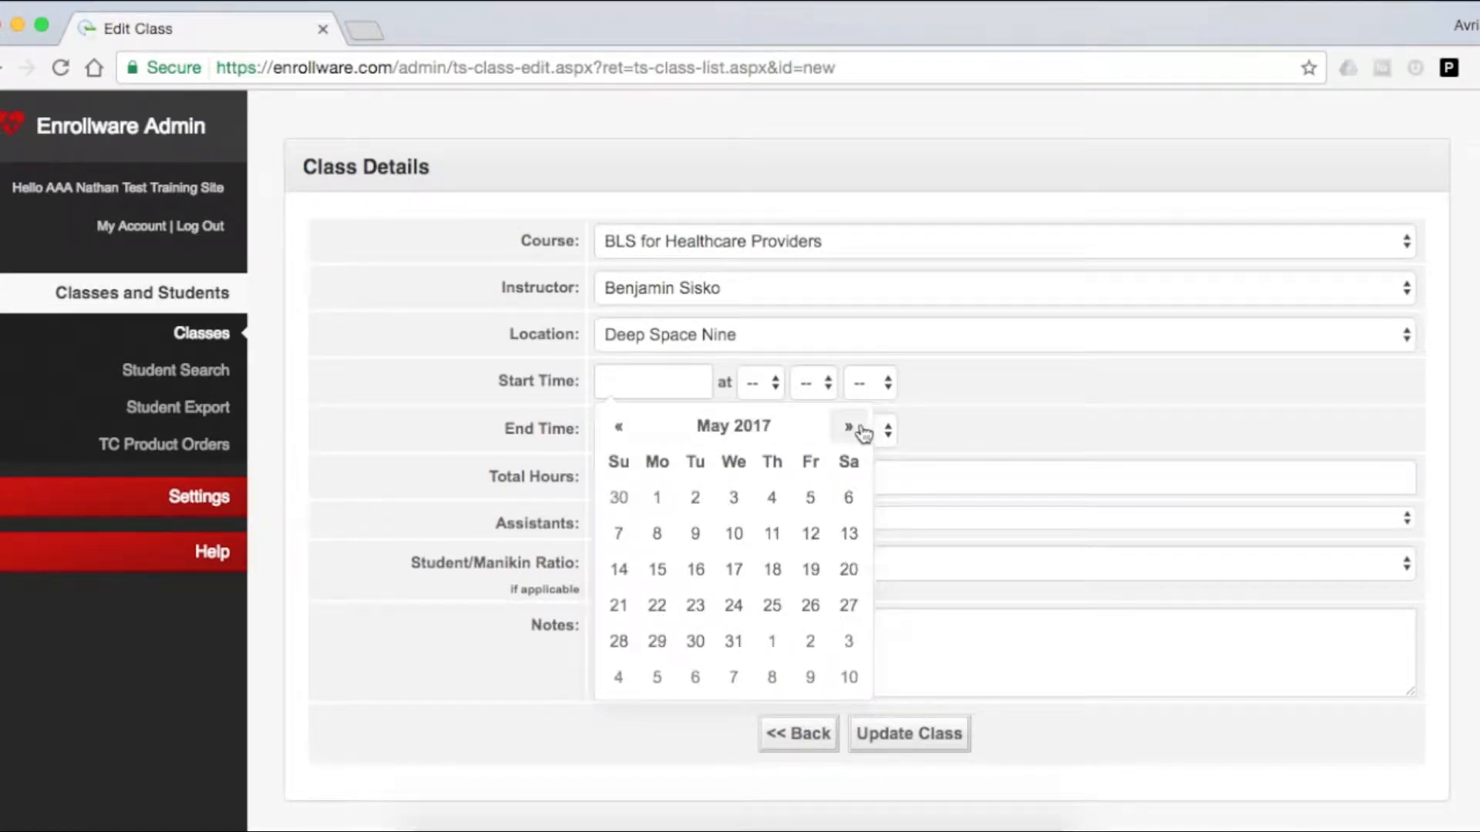
left_click(863, 434)
left_click(864, 433)
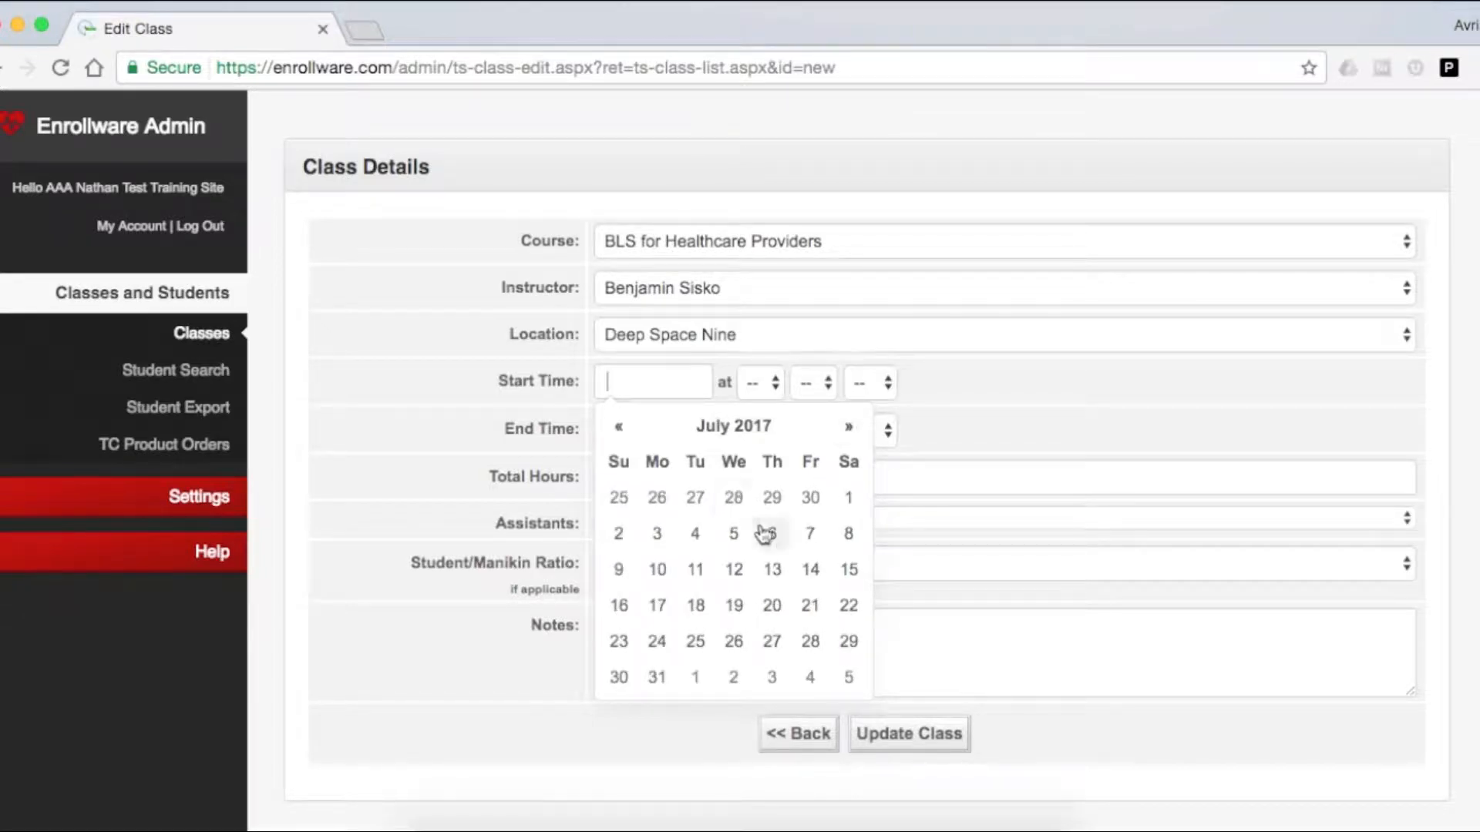
Set the class start date to 07/05/2017, the start hour to 9 and the end hour to 12.
left_click(736, 538)
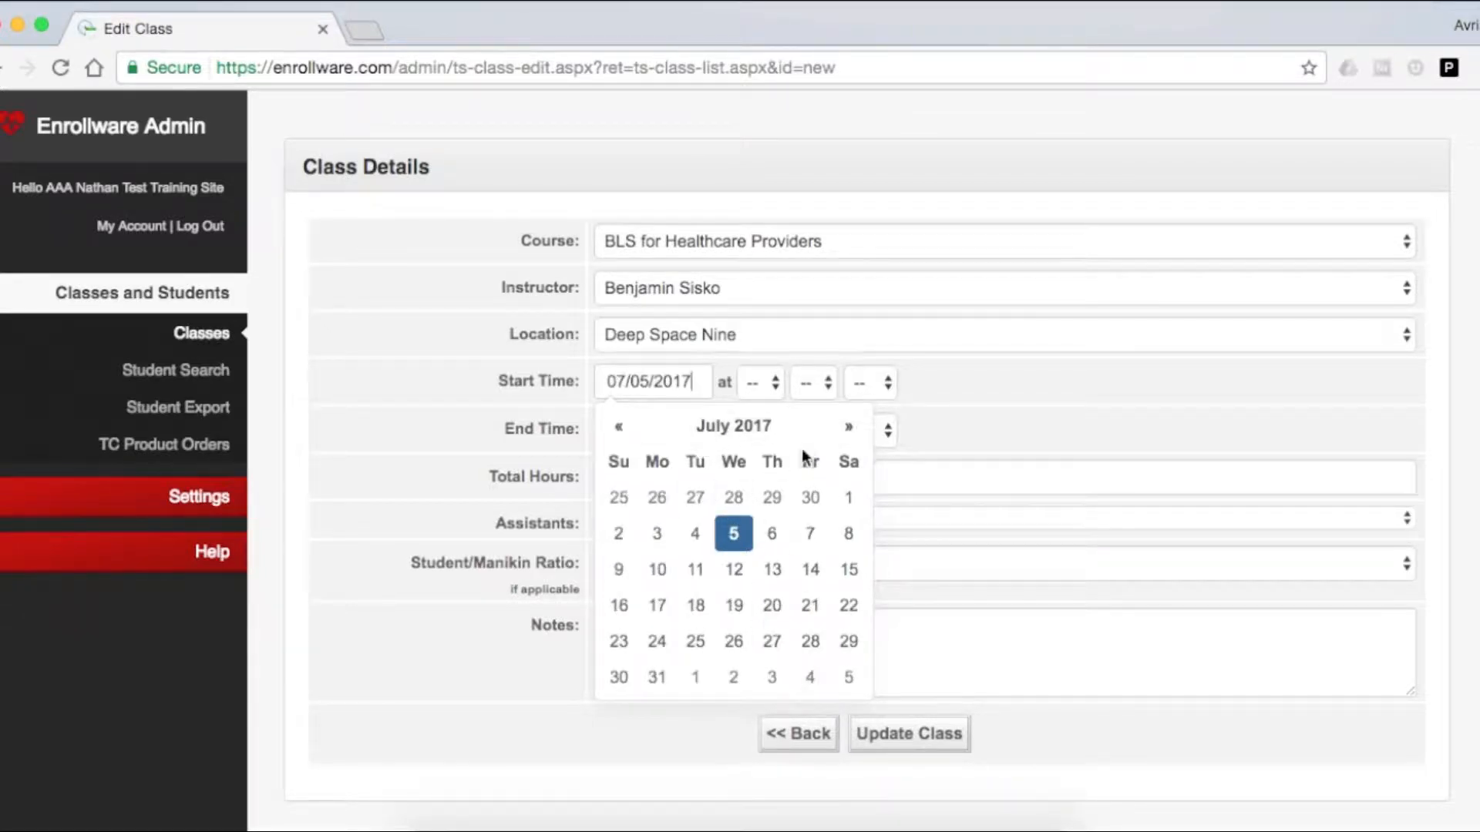
left_click(767, 382)
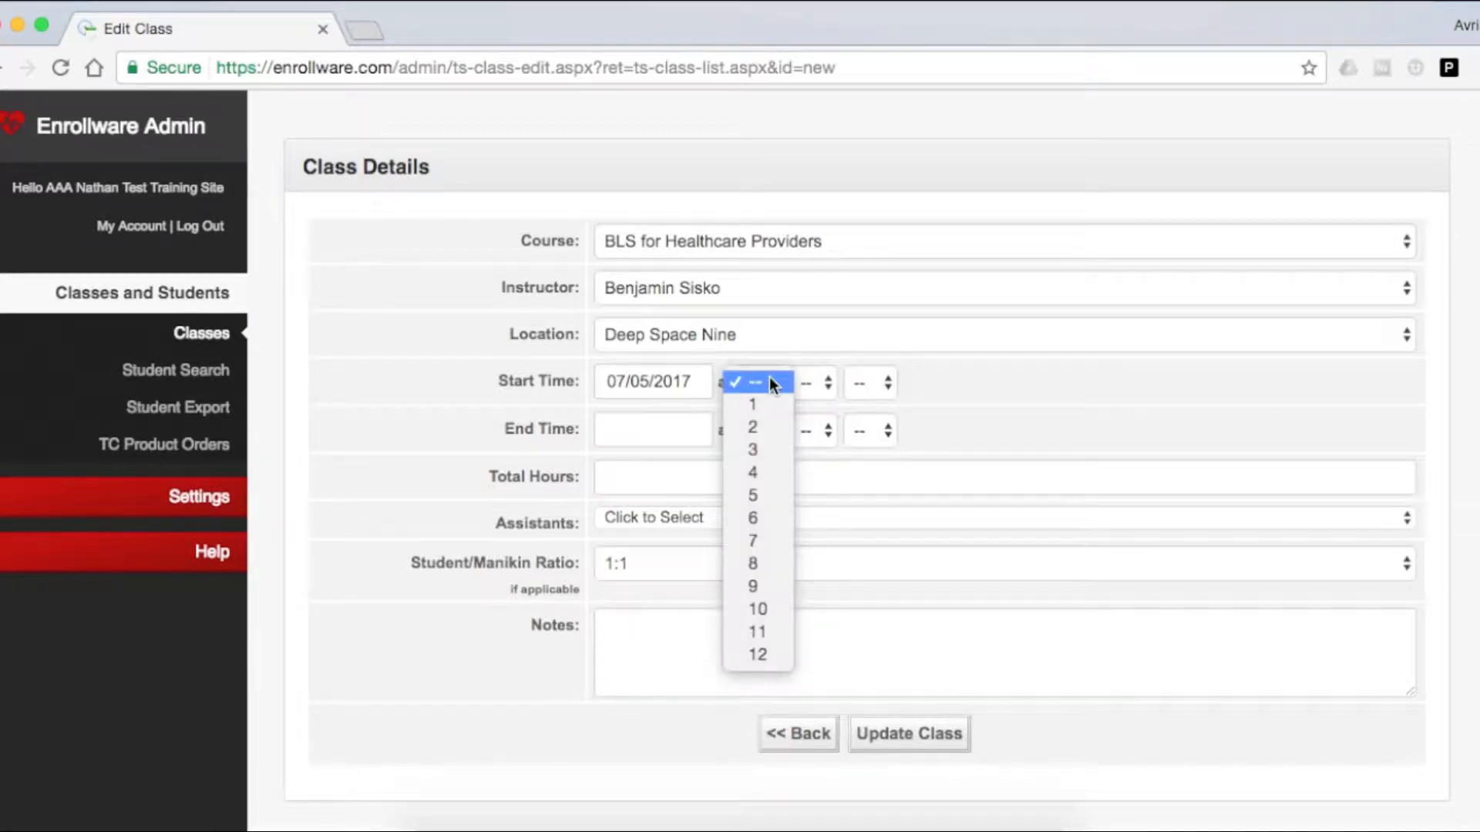
left_click(765, 586)
left_click(765, 435)
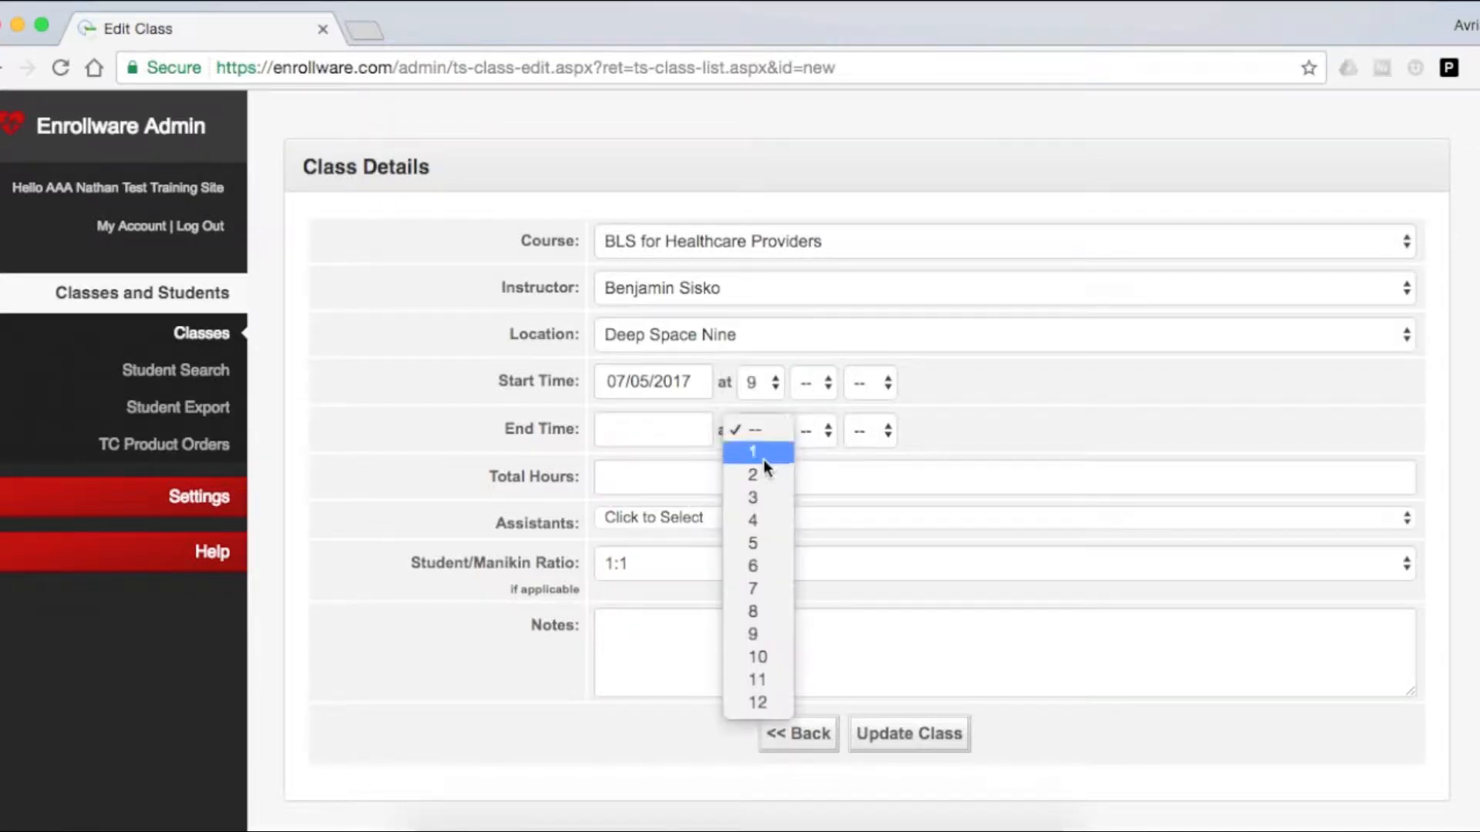
left_click(758, 701)
Set the start minutes to 00, the end minutes to 30 and the end date to 07/05/2017.
left_click(817, 382)
left_click(817, 404)
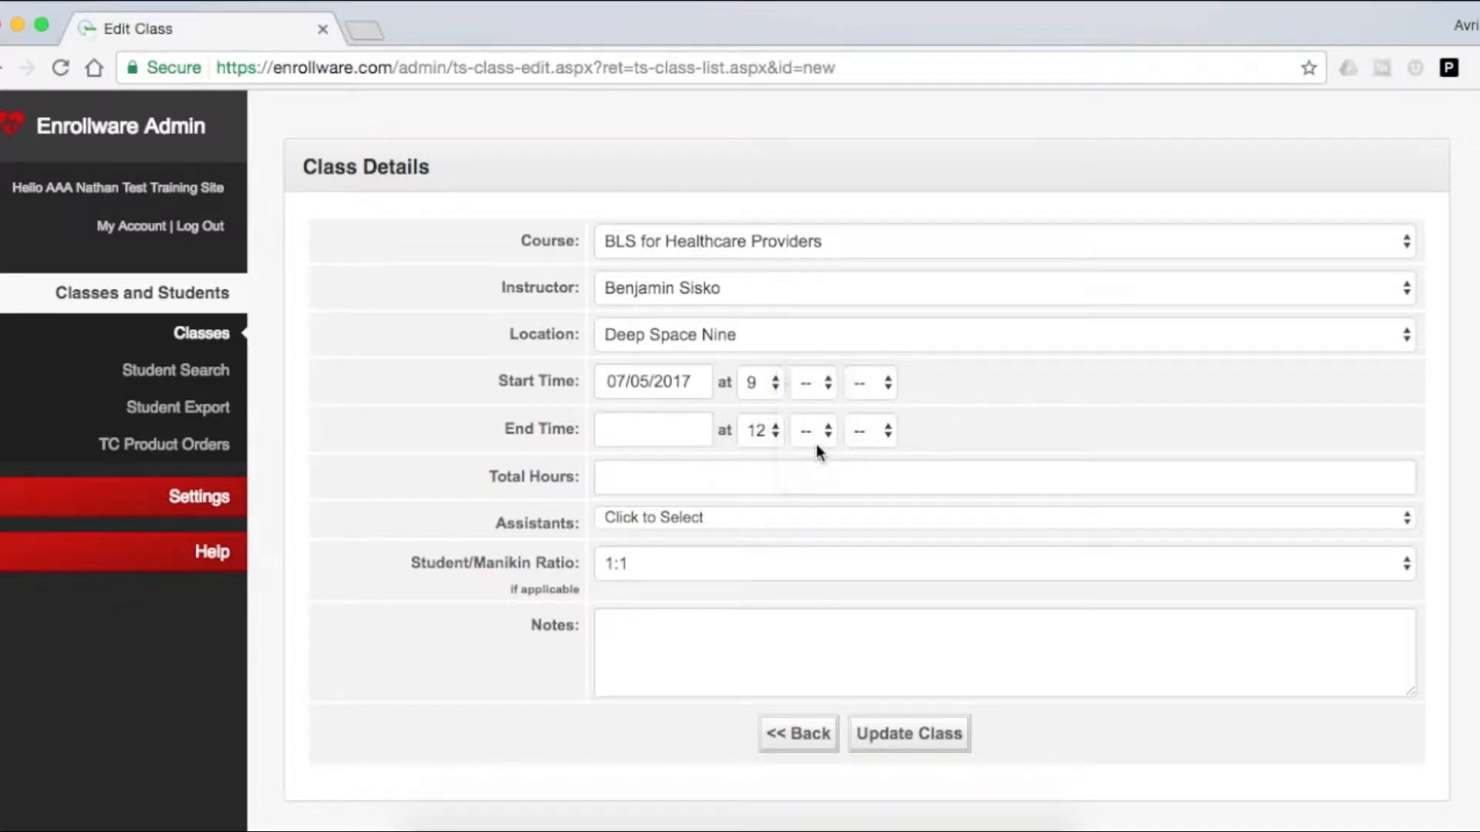
left_click(814, 431)
left_click(813, 498)
left_click(625, 425)
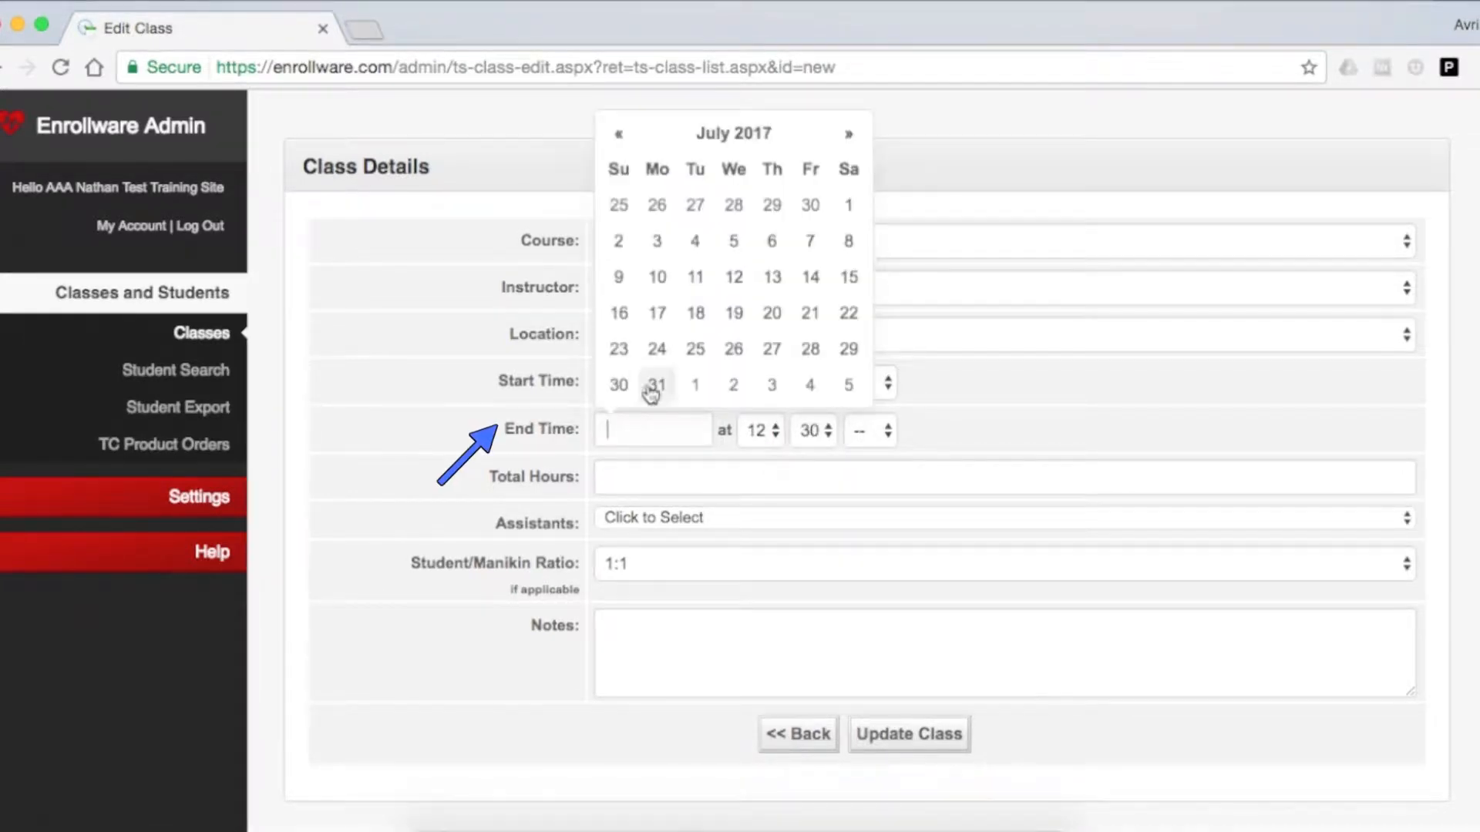
left_click(731, 241)
Set the class start time to AM and the end time to PM.
left_click(995, 468)
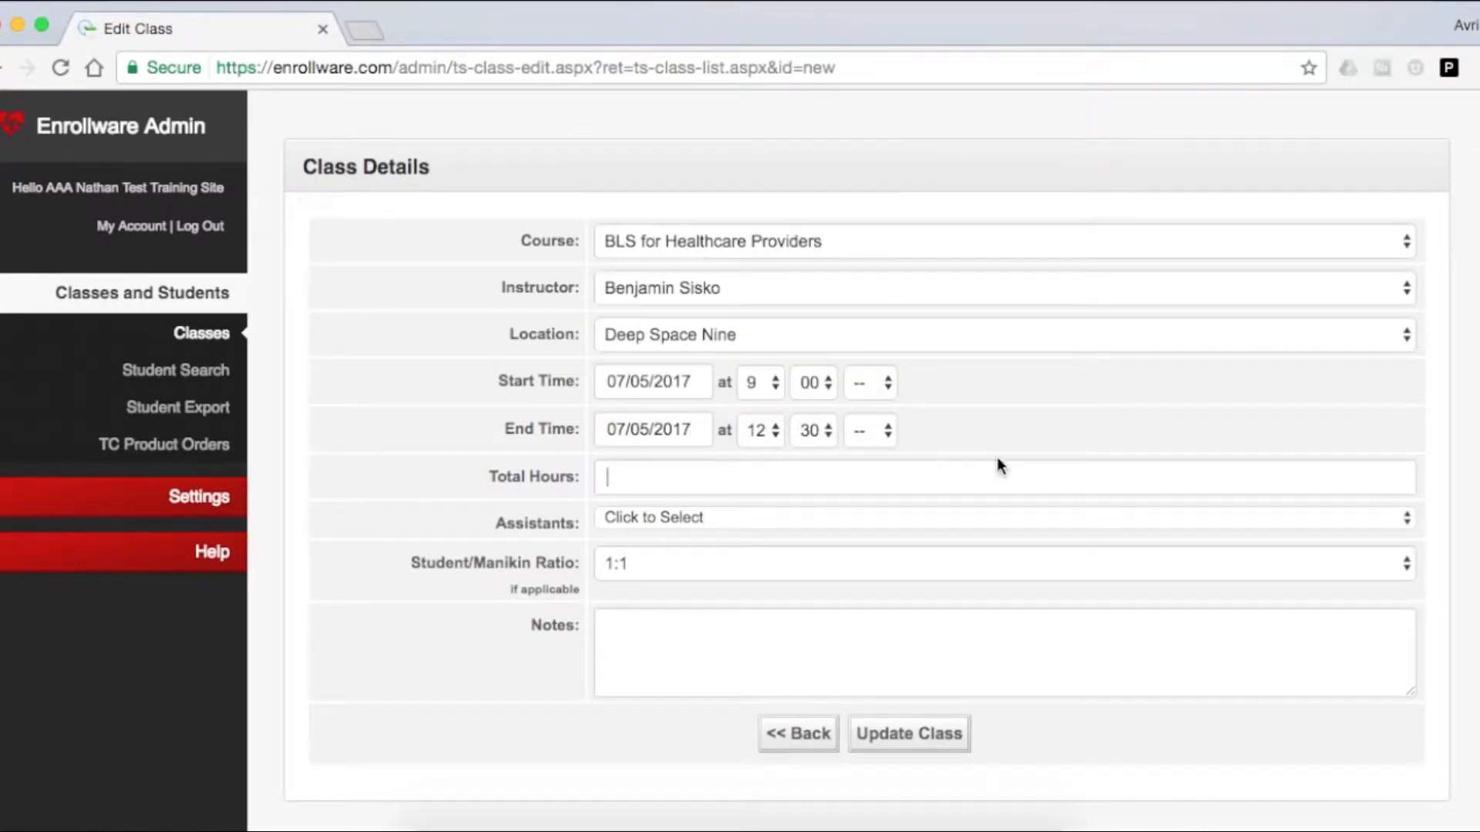
left_click(887, 385)
left_click(886, 404)
left_click(878, 430)
left_click(863, 477)
Enter 3.5 as the total hours of the class.
left_click(837, 467)
type("3.5")
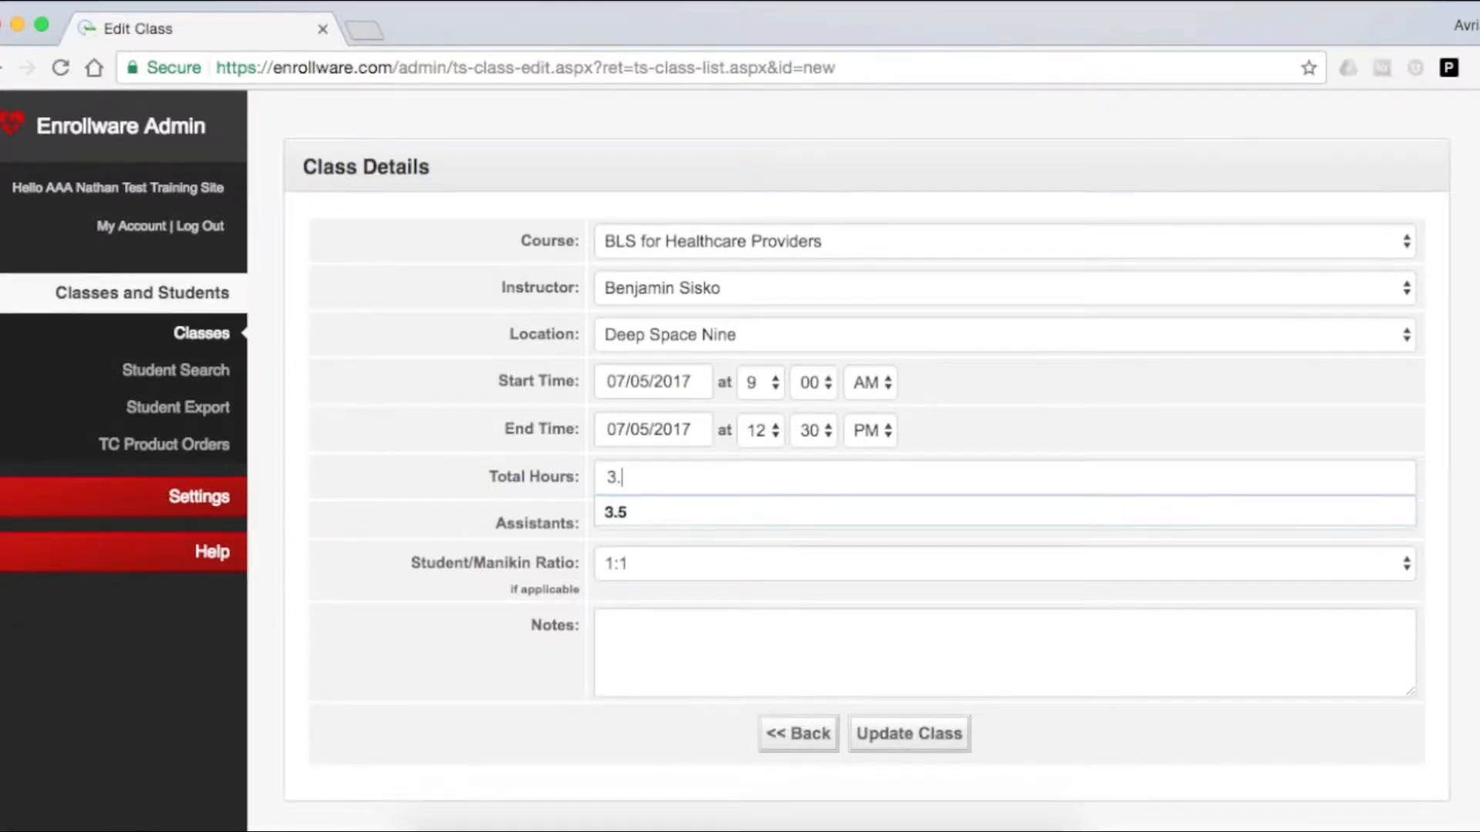
left_click(818, 512)
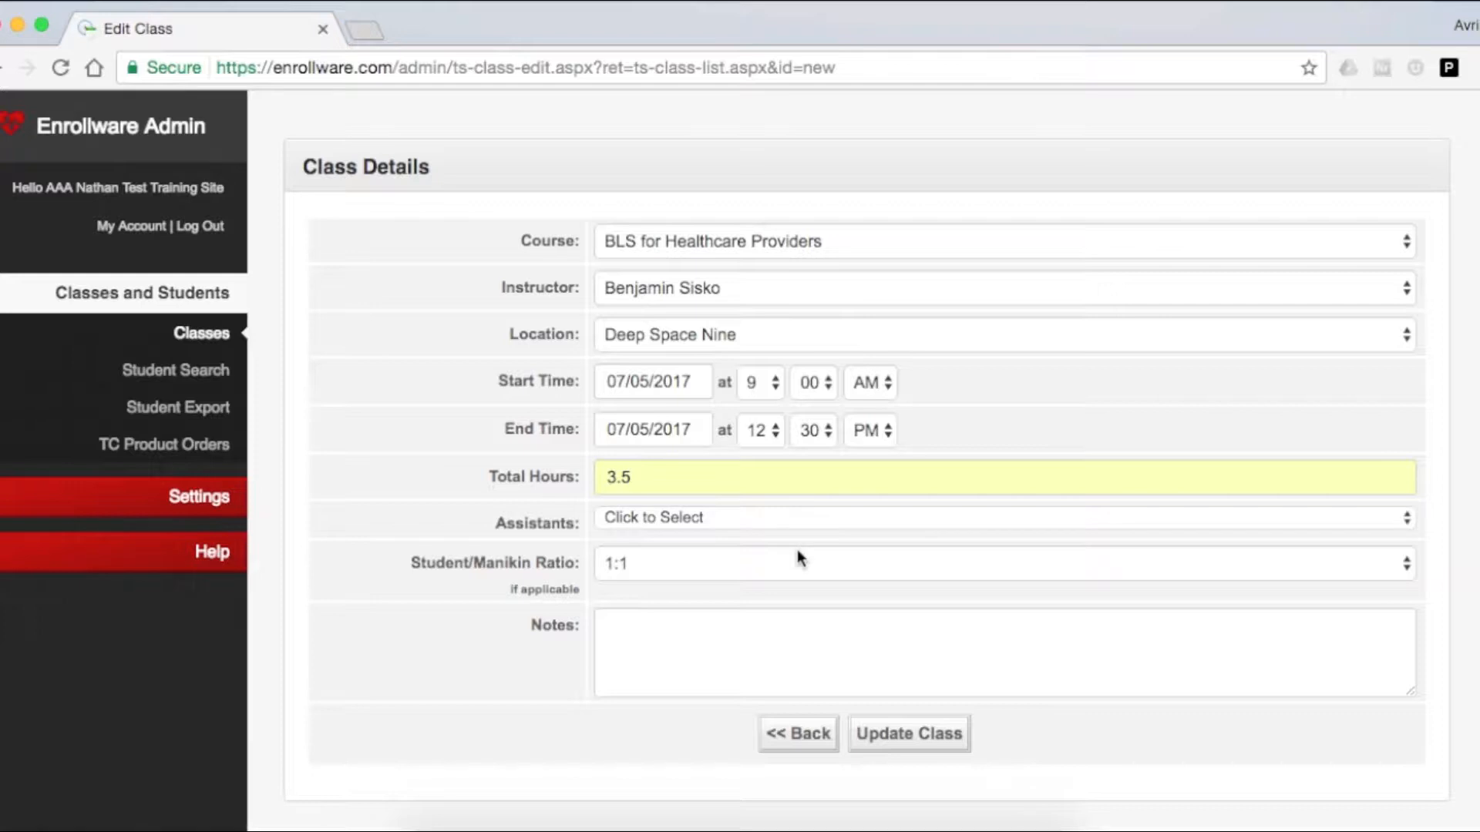
left_click(790, 572)
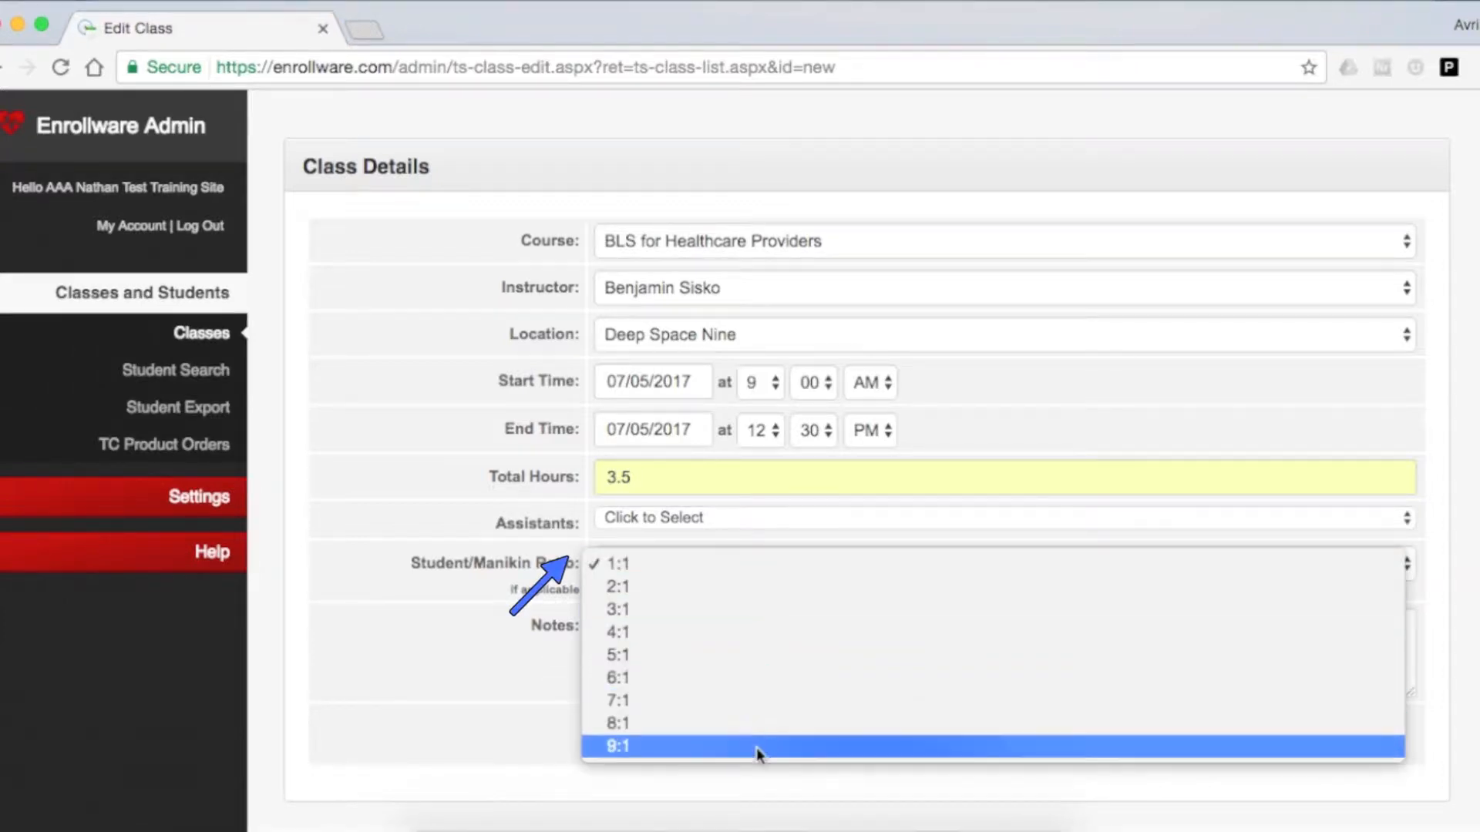
left_click(783, 523)
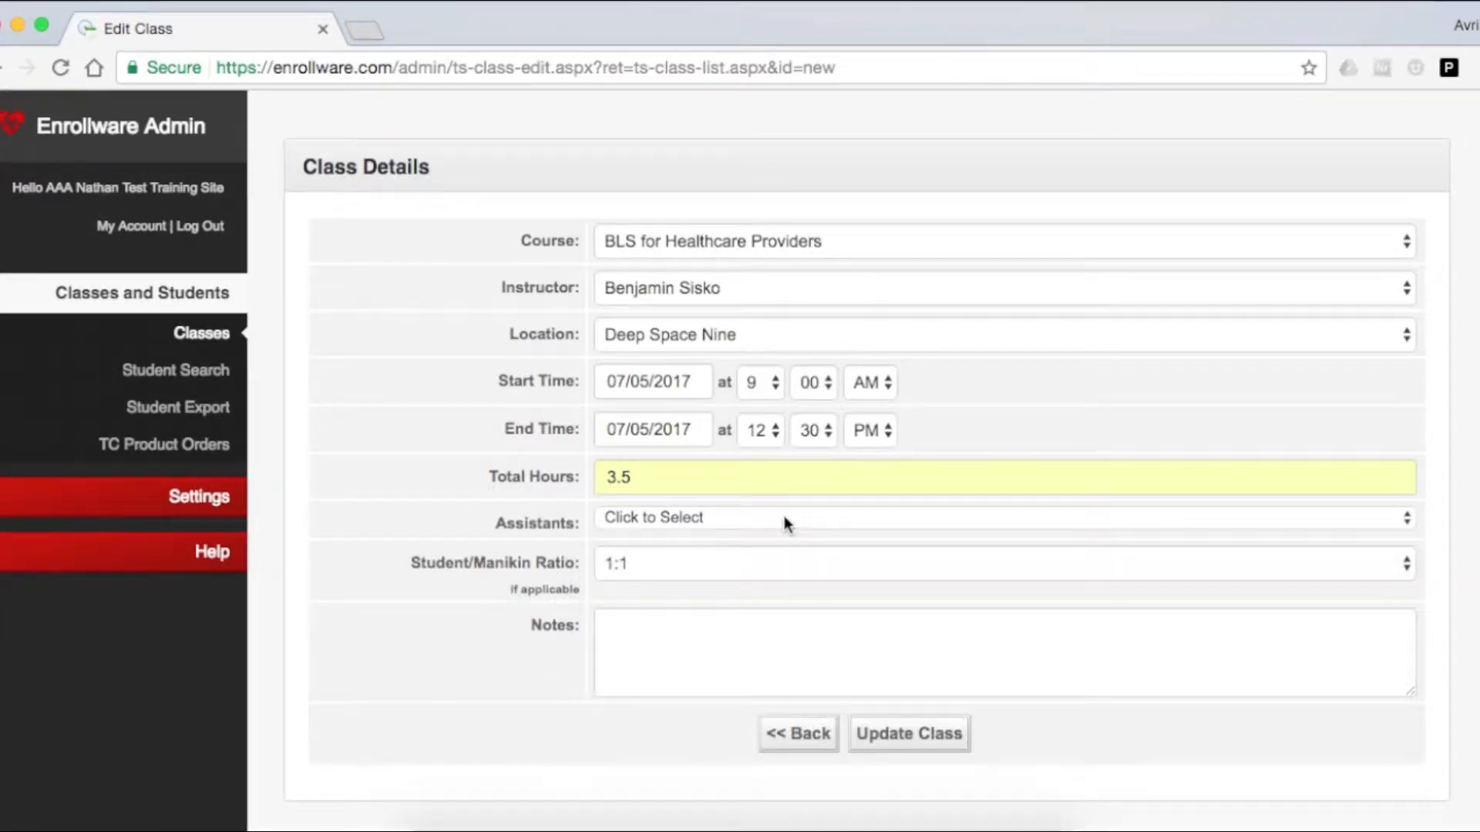
left_click(783, 515)
left_click(787, 519)
Save the new BLS for Healthcare Providers class with the entered details.
left_click(908, 739)
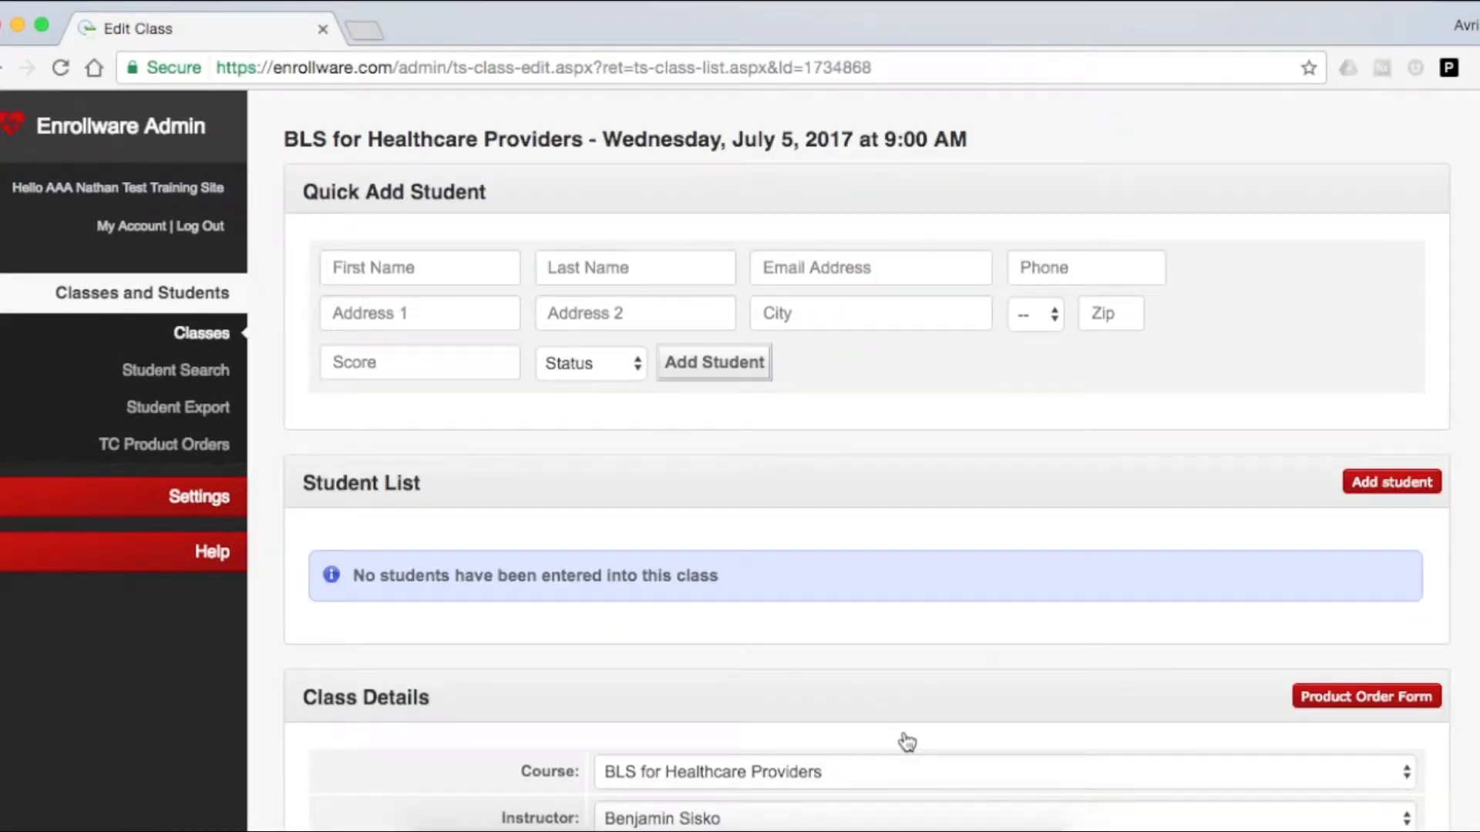
Enter the first student's first name, last name and email address in the Quick Add Student form.
left_click(489, 264)
type("Kira")
key("Tab")
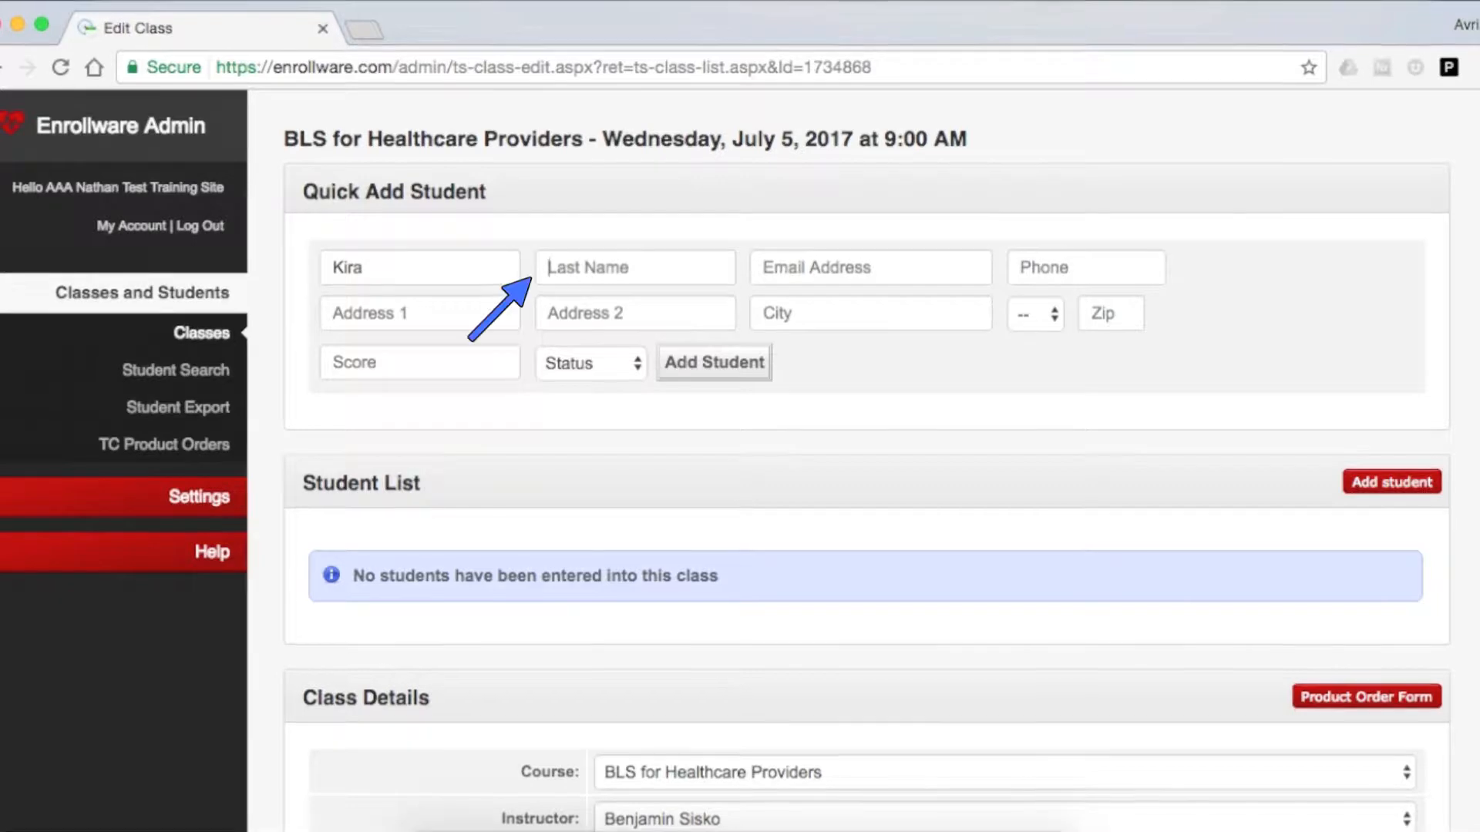
type("Ner")
key("Down")
key("Tab")
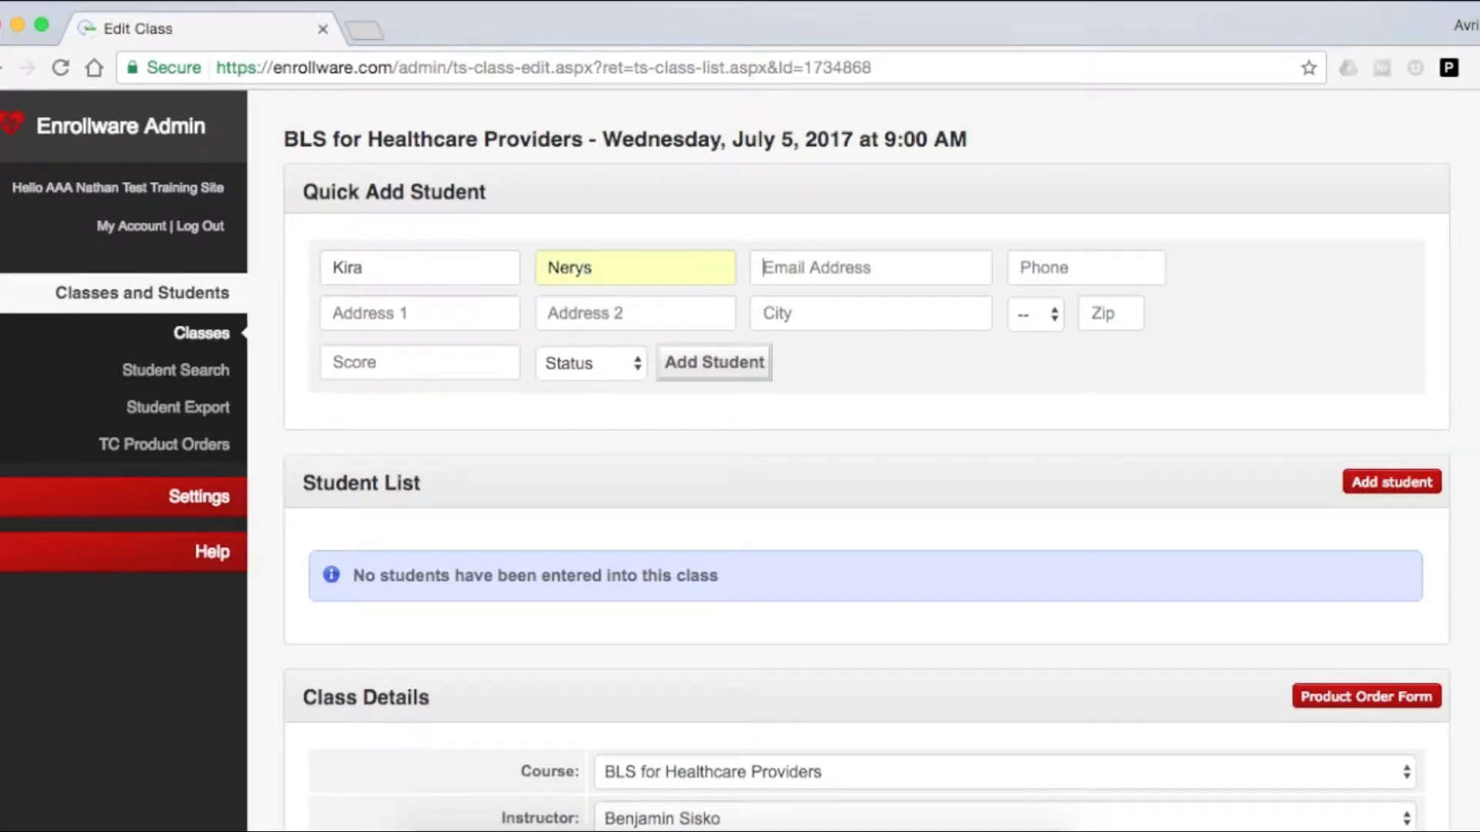
type("k")
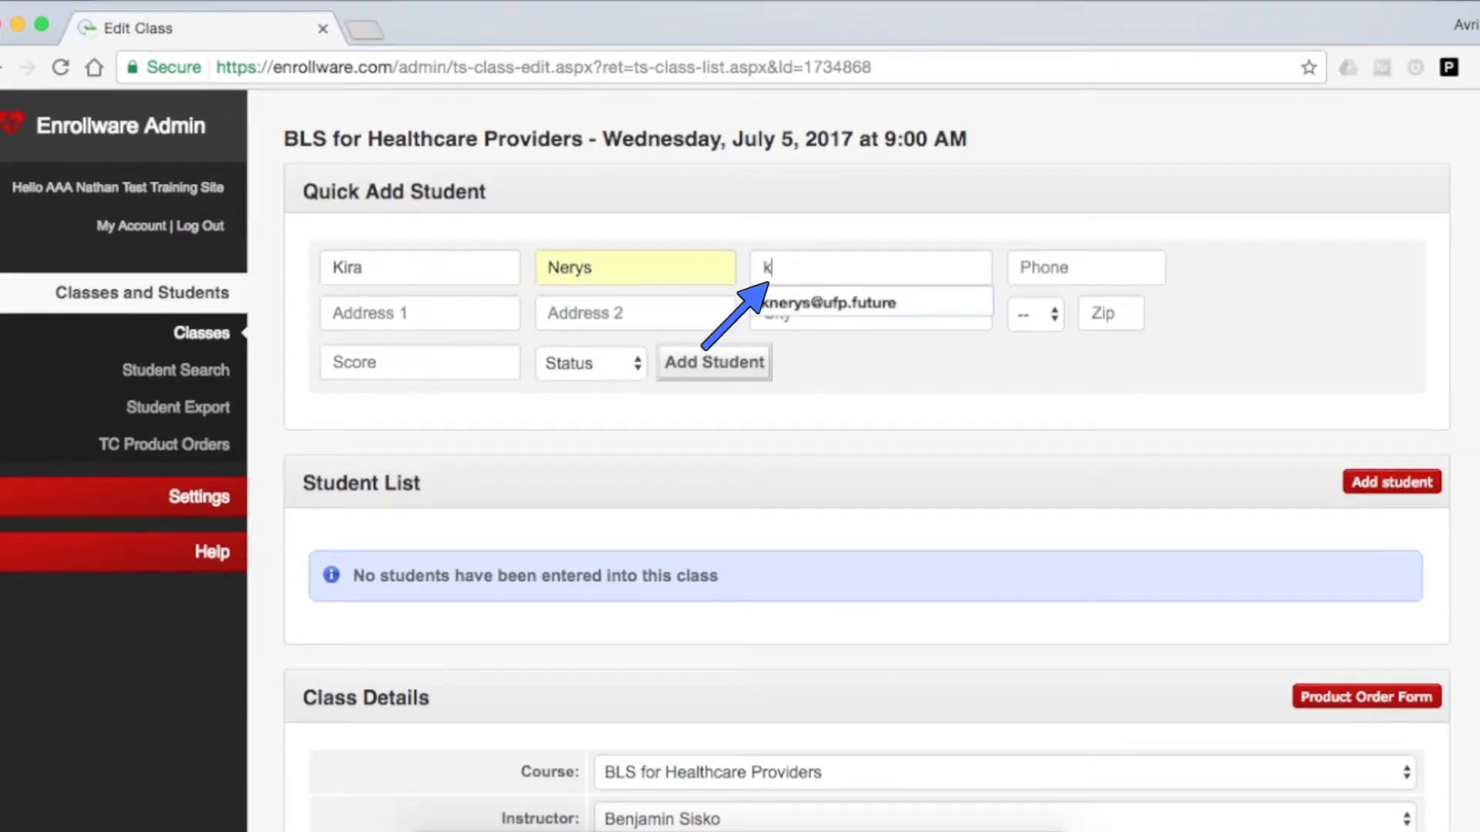
key("Down")
key("Return")
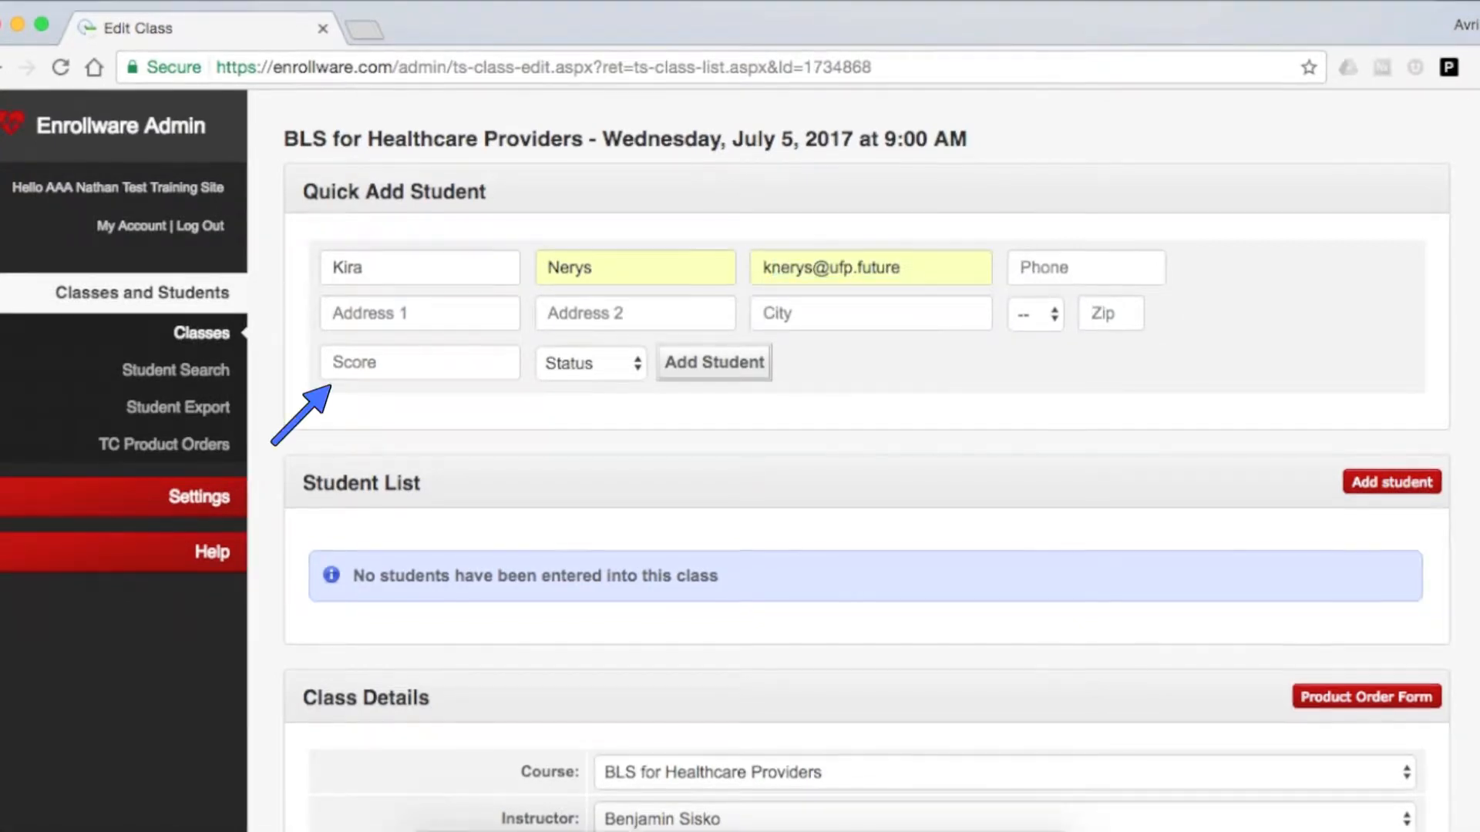
Give the first student a score of 100 and the status Complete, and add the student to the class.
type("100")
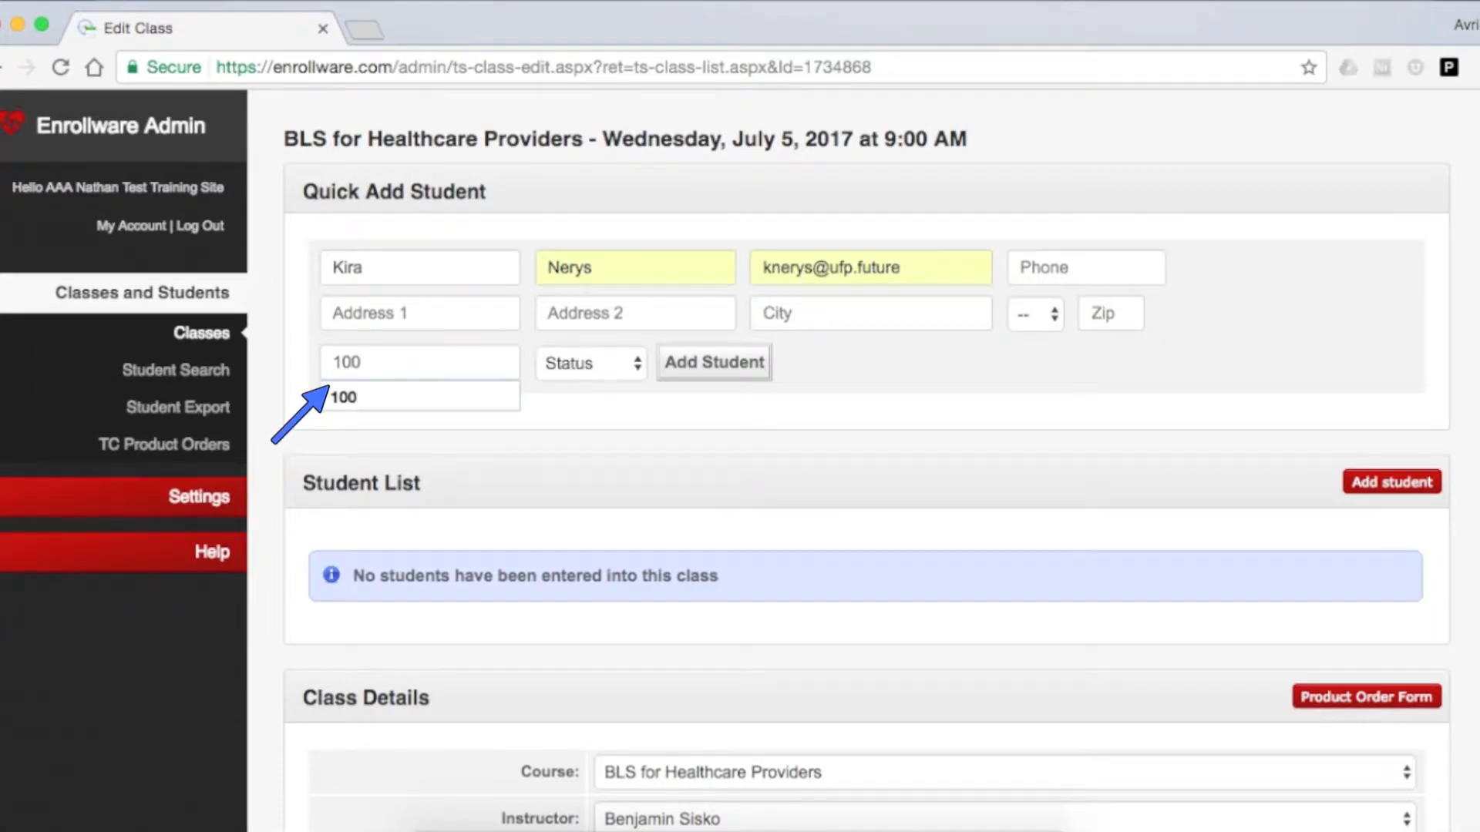
left_click(496, 400)
left_click(551, 367)
left_click(583, 411)
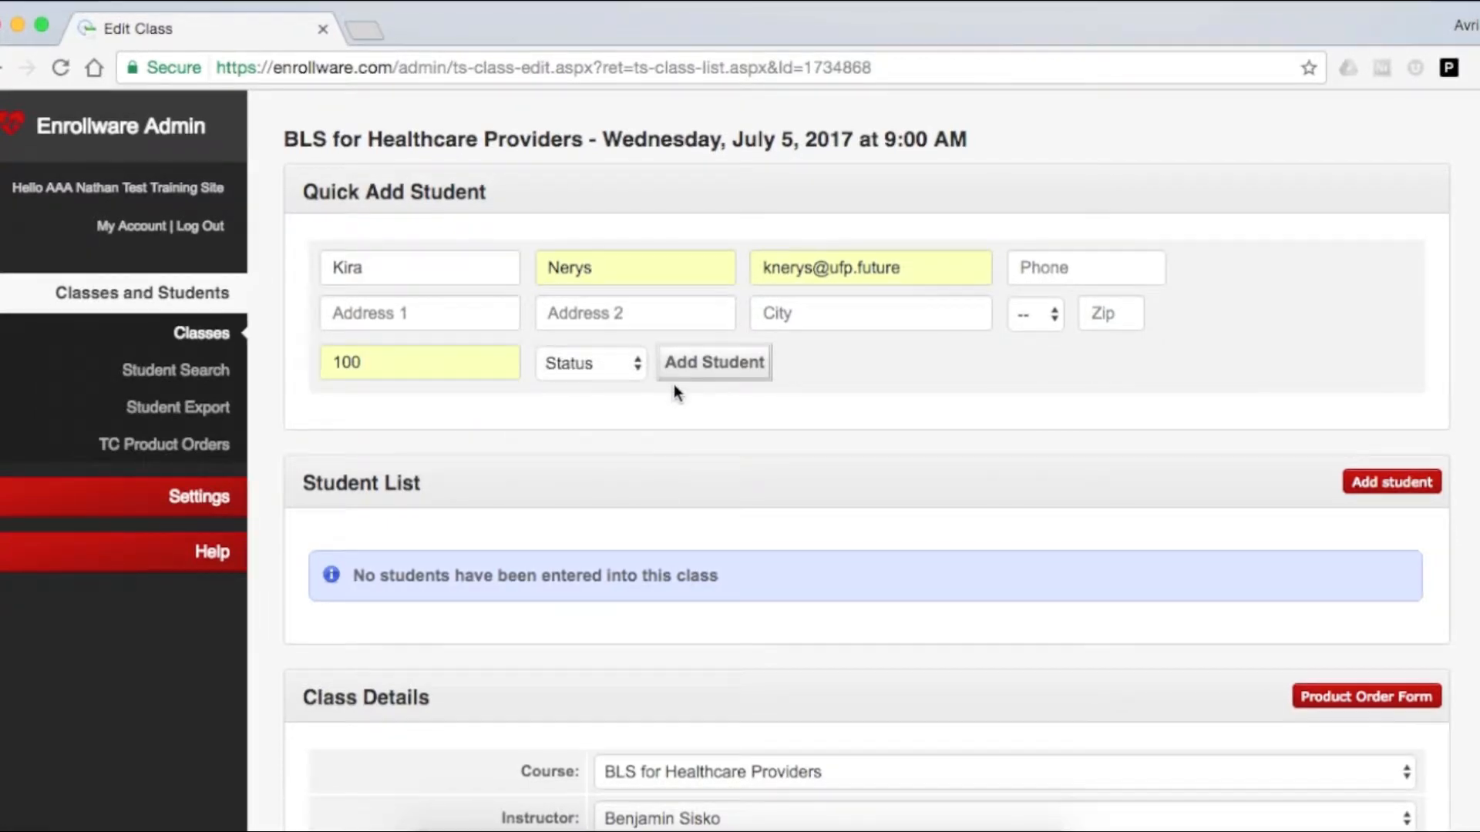
left_click(686, 367)
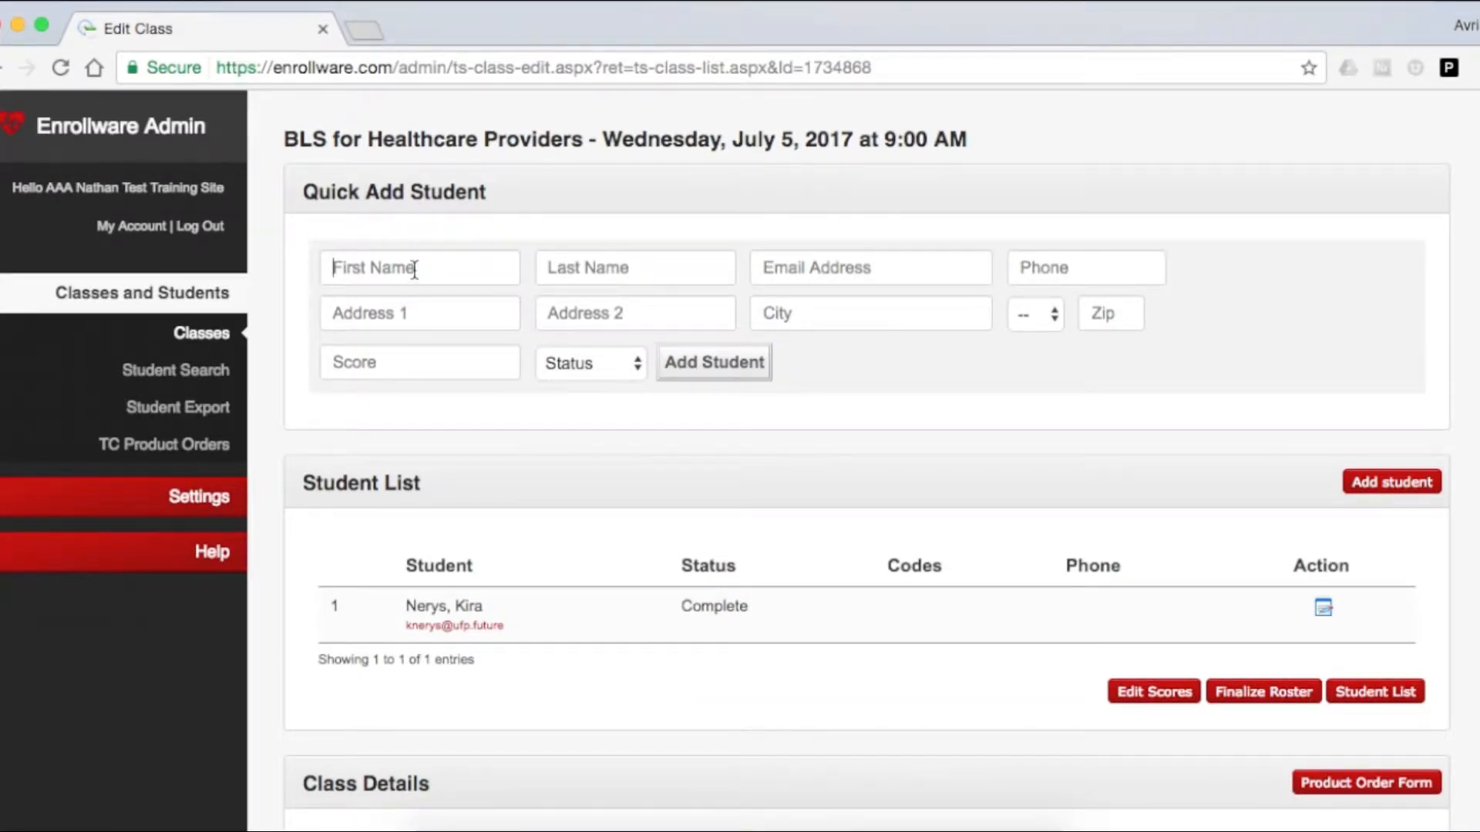
Fill in the second student's first name, last name and email address in the Quick Add Student form.
type("Jadzia")
key("Tab")
type("Daz")
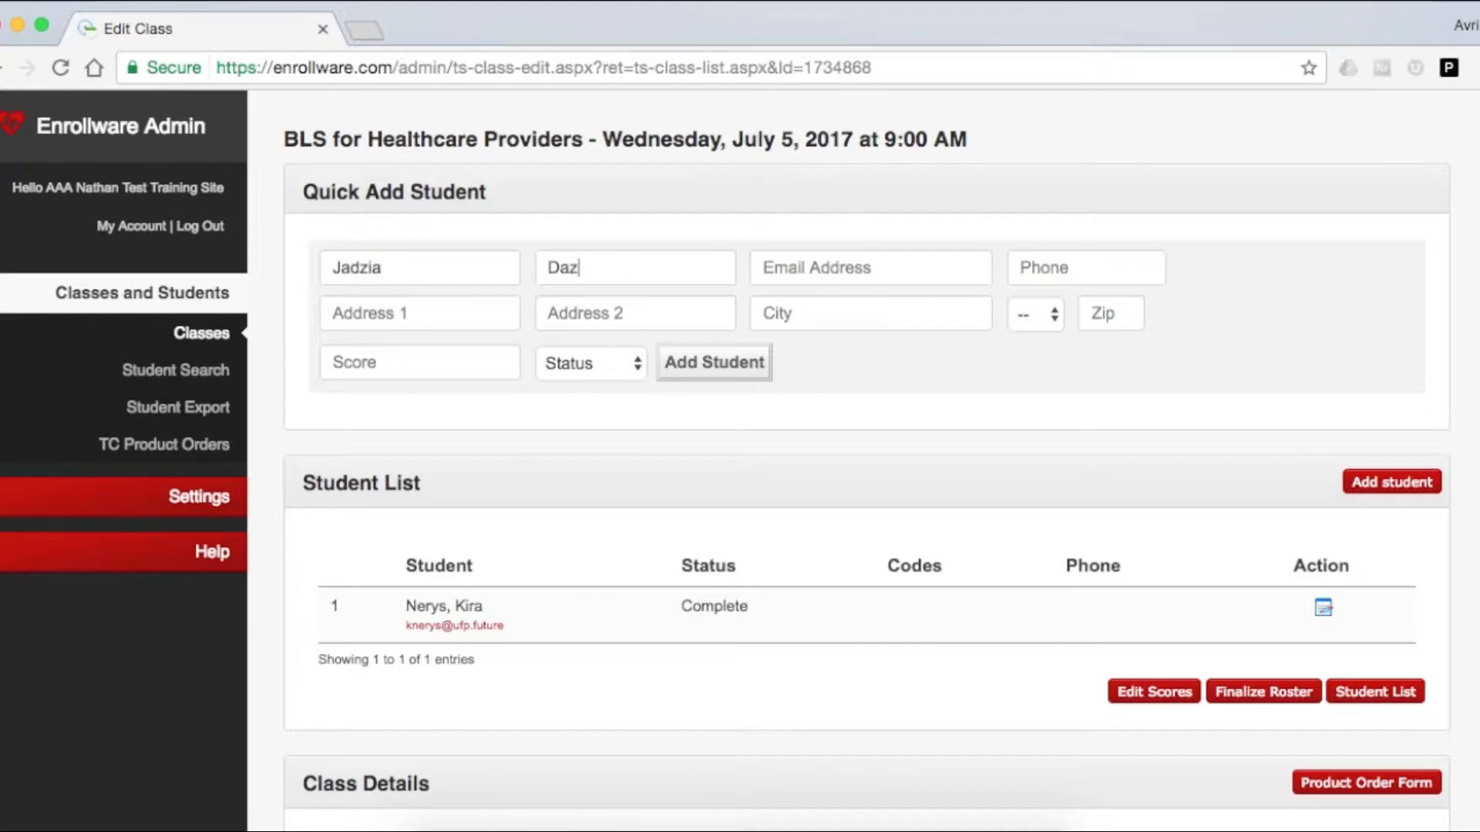
key("BackSpace")
type("x")
left_click(790, 276)
type("jdax")
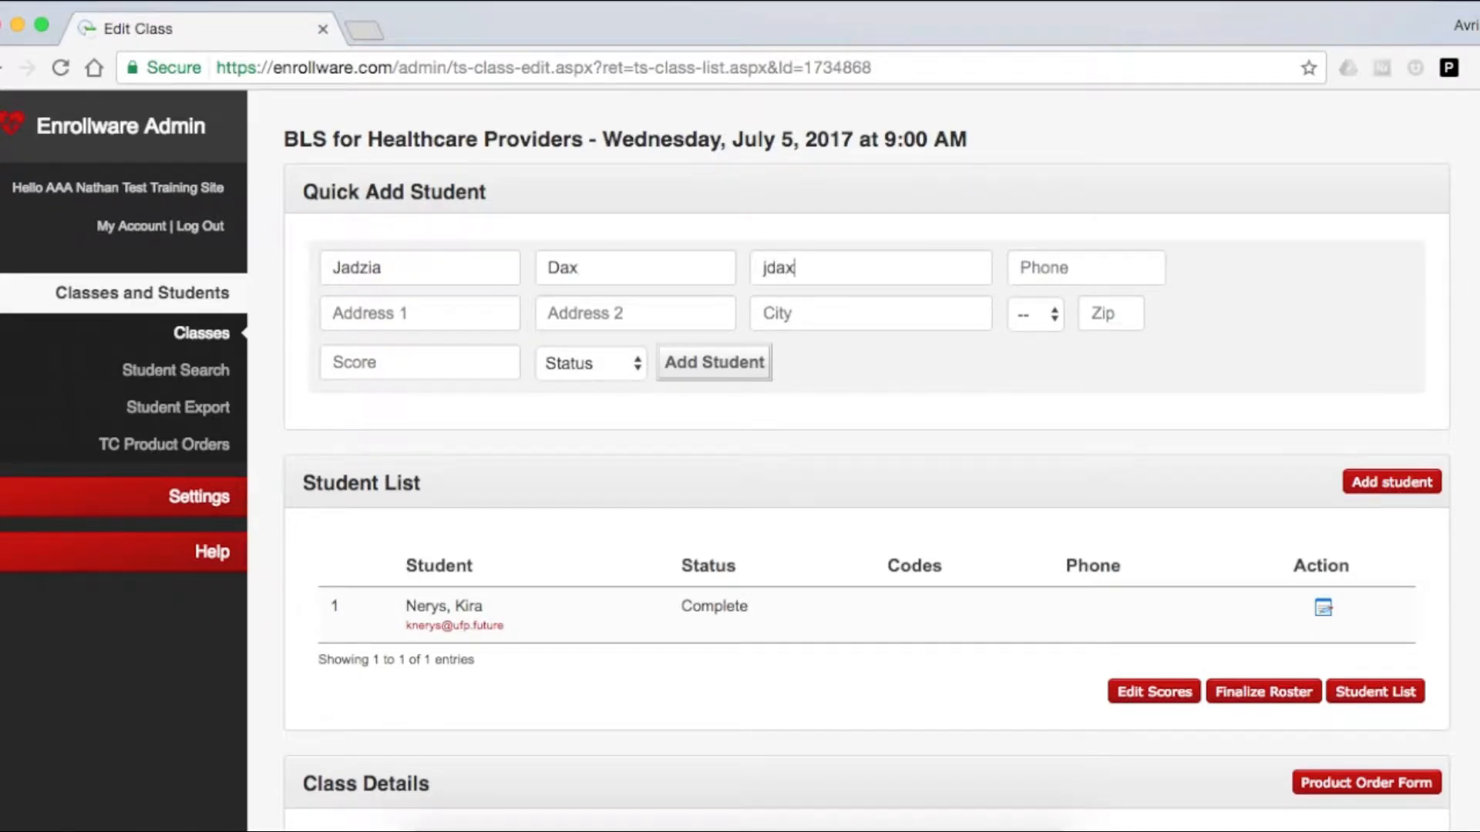
type("@ufp.future")
Give the second student a score of 100 and the status Complete, and add the student to the class.
left_click(424, 362)
type("100")
left_click(419, 405)
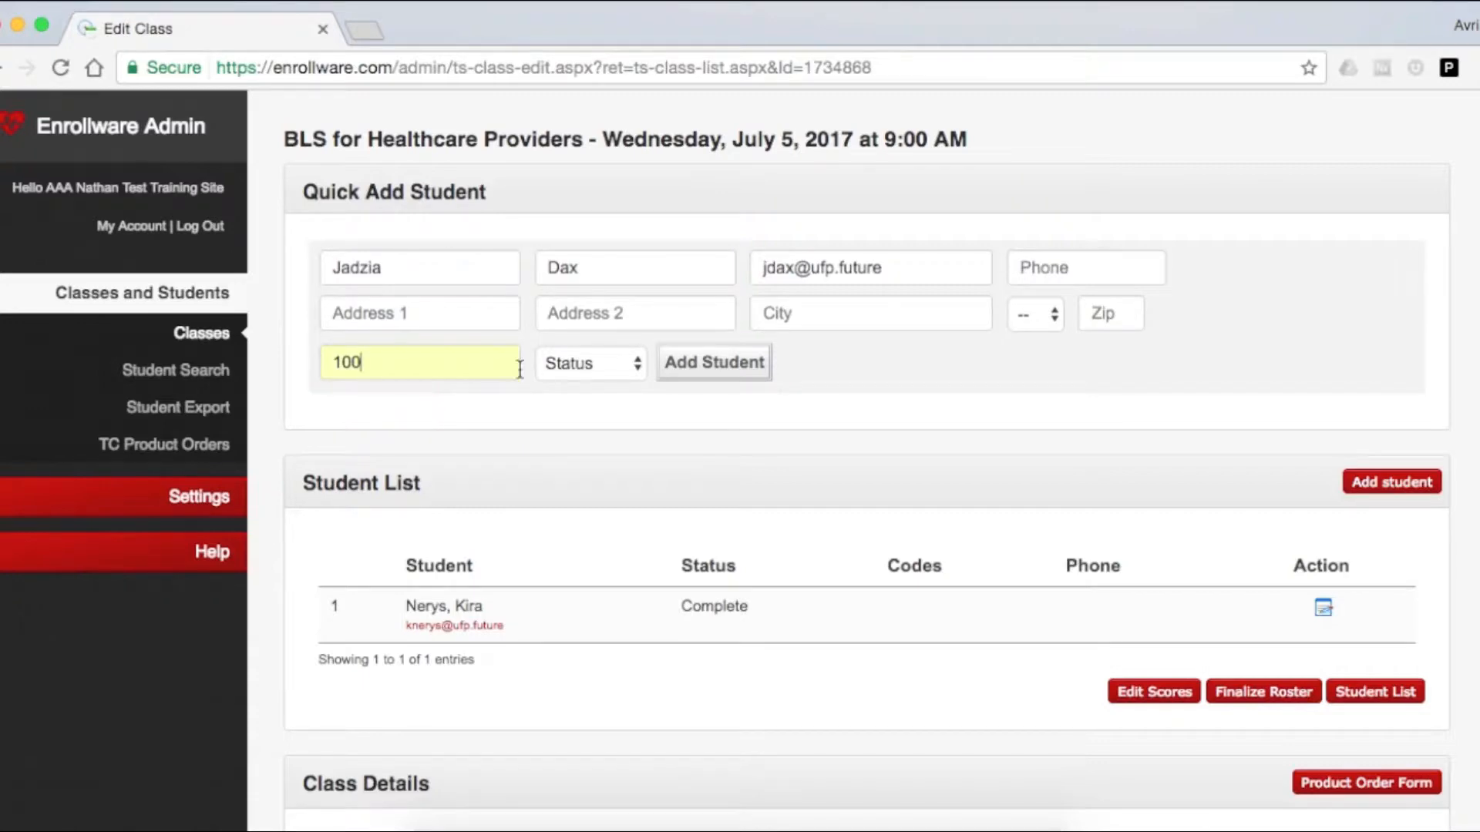
left_click(575, 365)
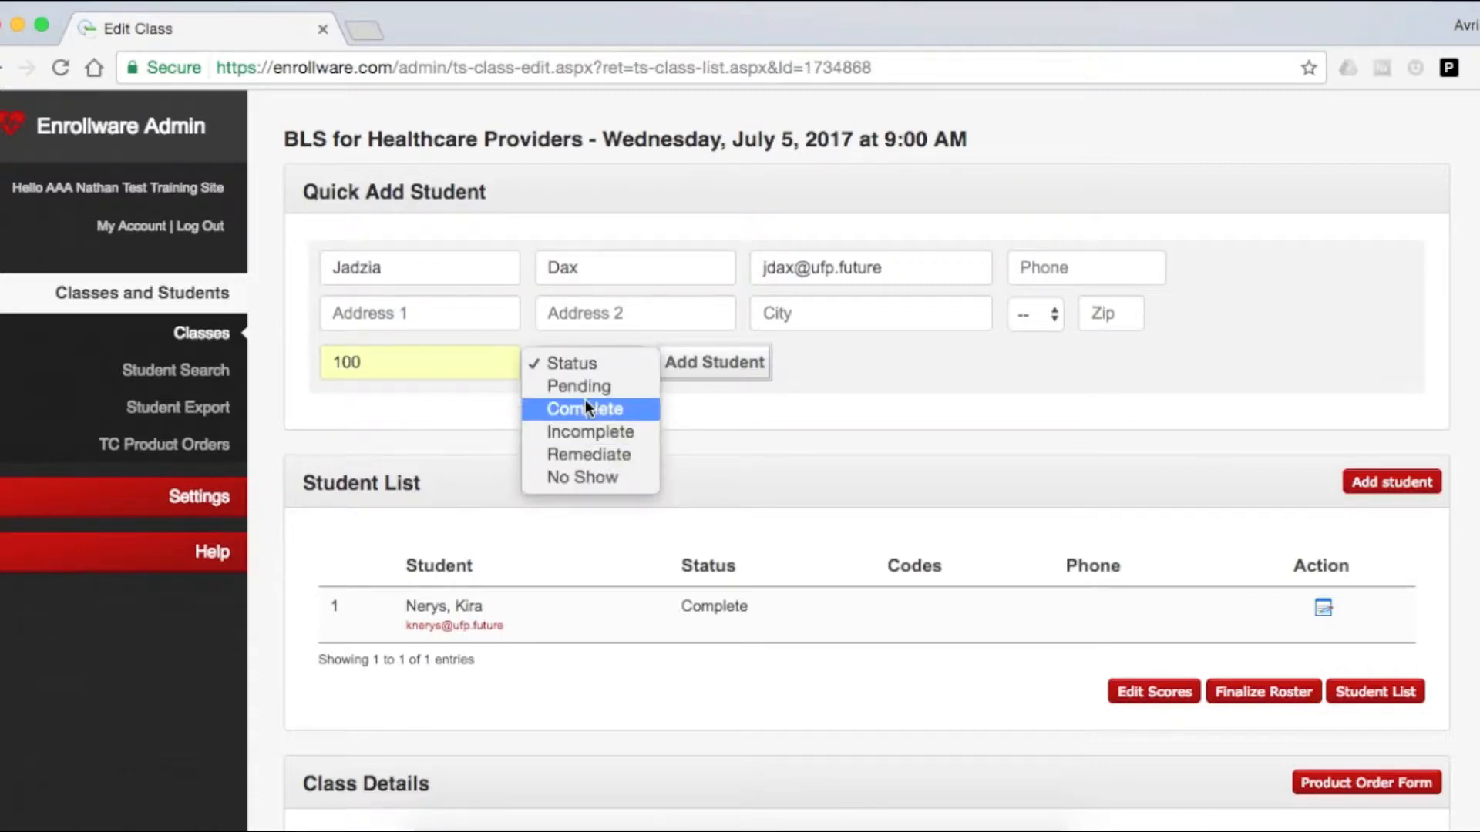
left_click(586, 408)
left_click(685, 376)
Fill in the third student's first name, last name and email address in the Quick Add Student form.
left_click(489, 279)
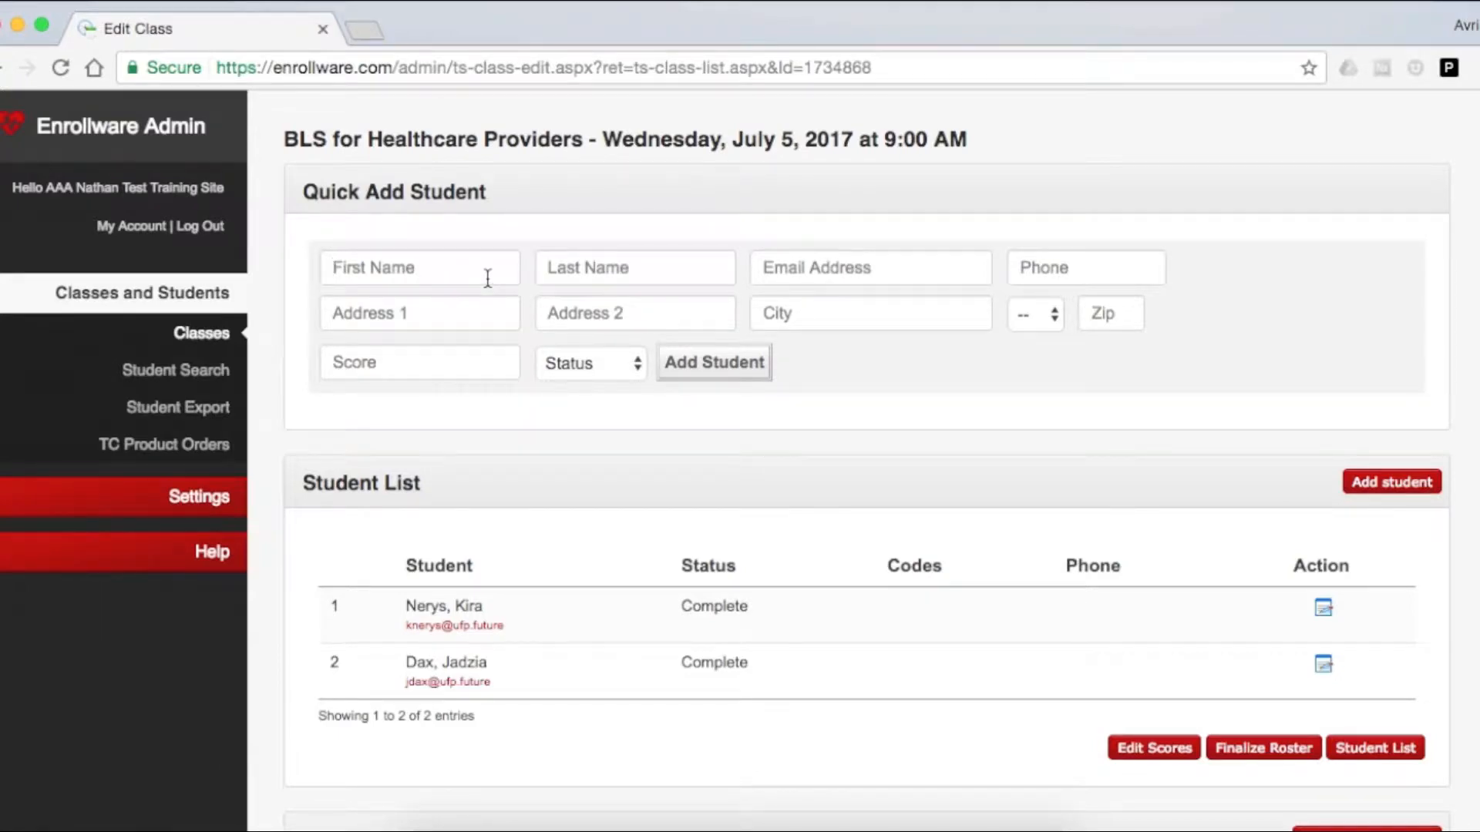
type("Julia")
type("Bashir")
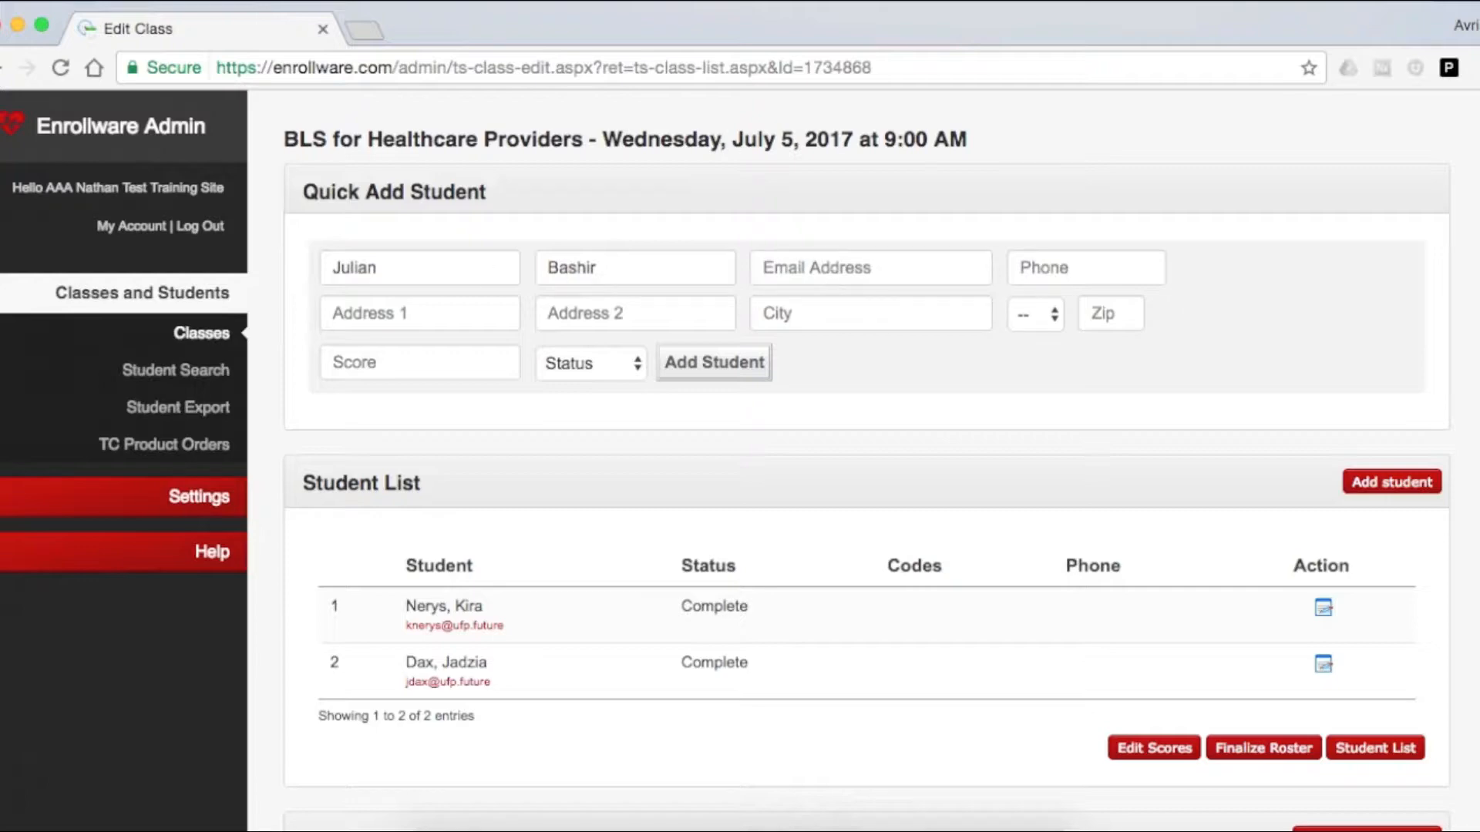
type("jb")
type("ach")
type("ir@")
type("uf")
type("p.f")
type("uture")
Enter a score of 96 for the third student and add the student to the class.
left_click(431, 361)
type("96")
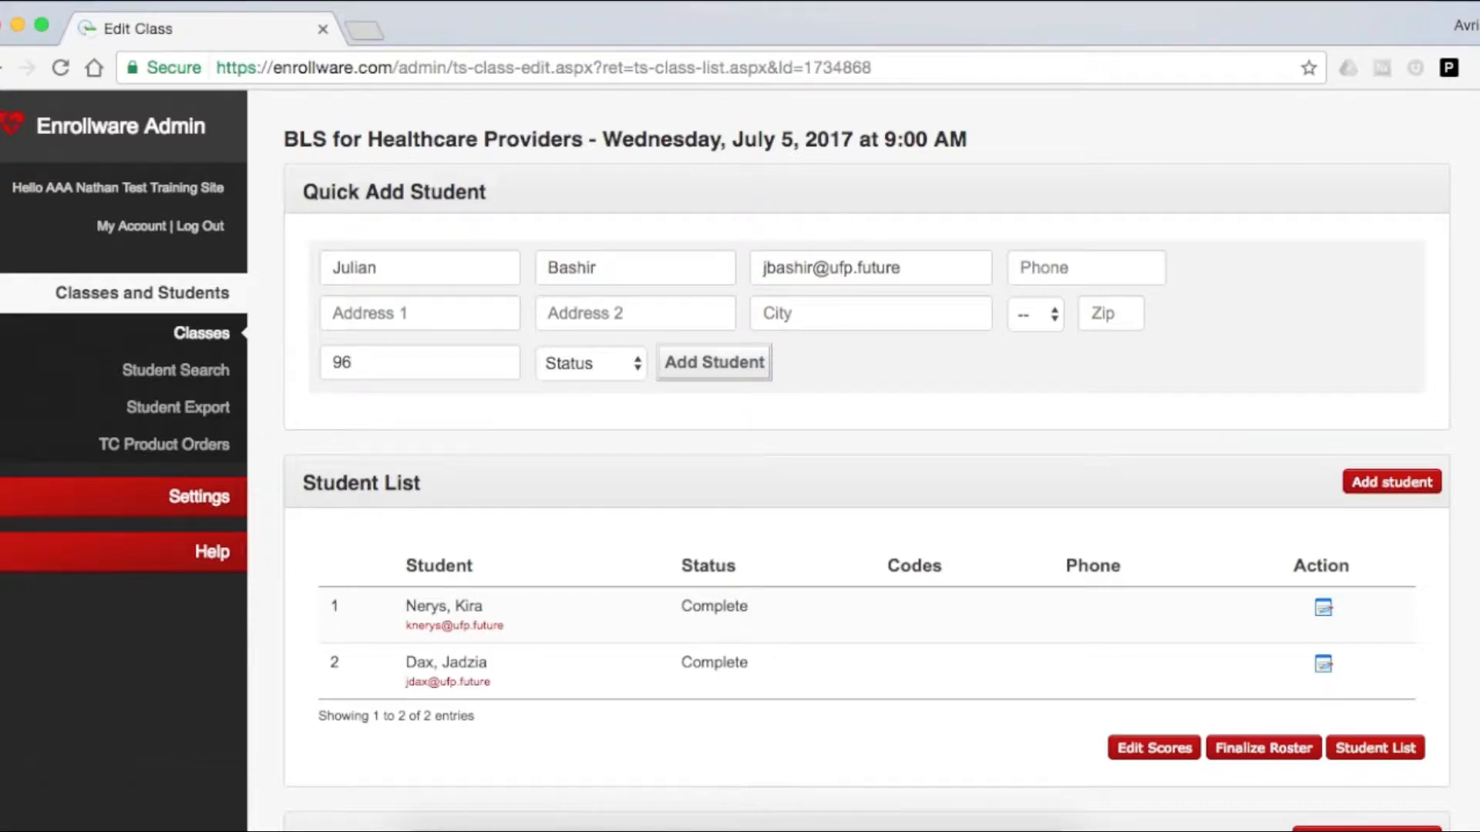
left_click(705, 367)
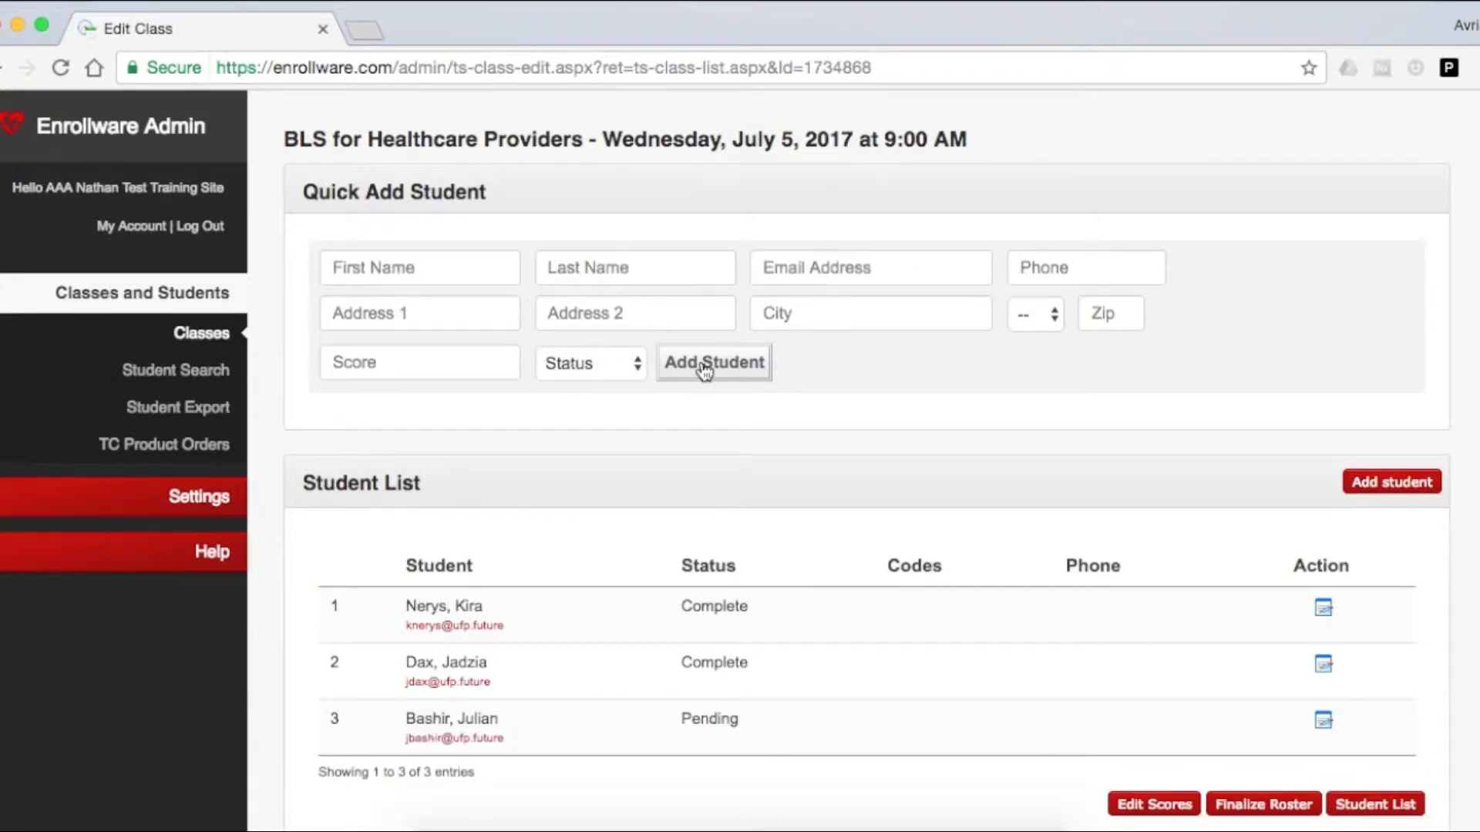
Sign the class details with the lead instructor's full name and update the class.
scroll(706, 378, "down", 3)
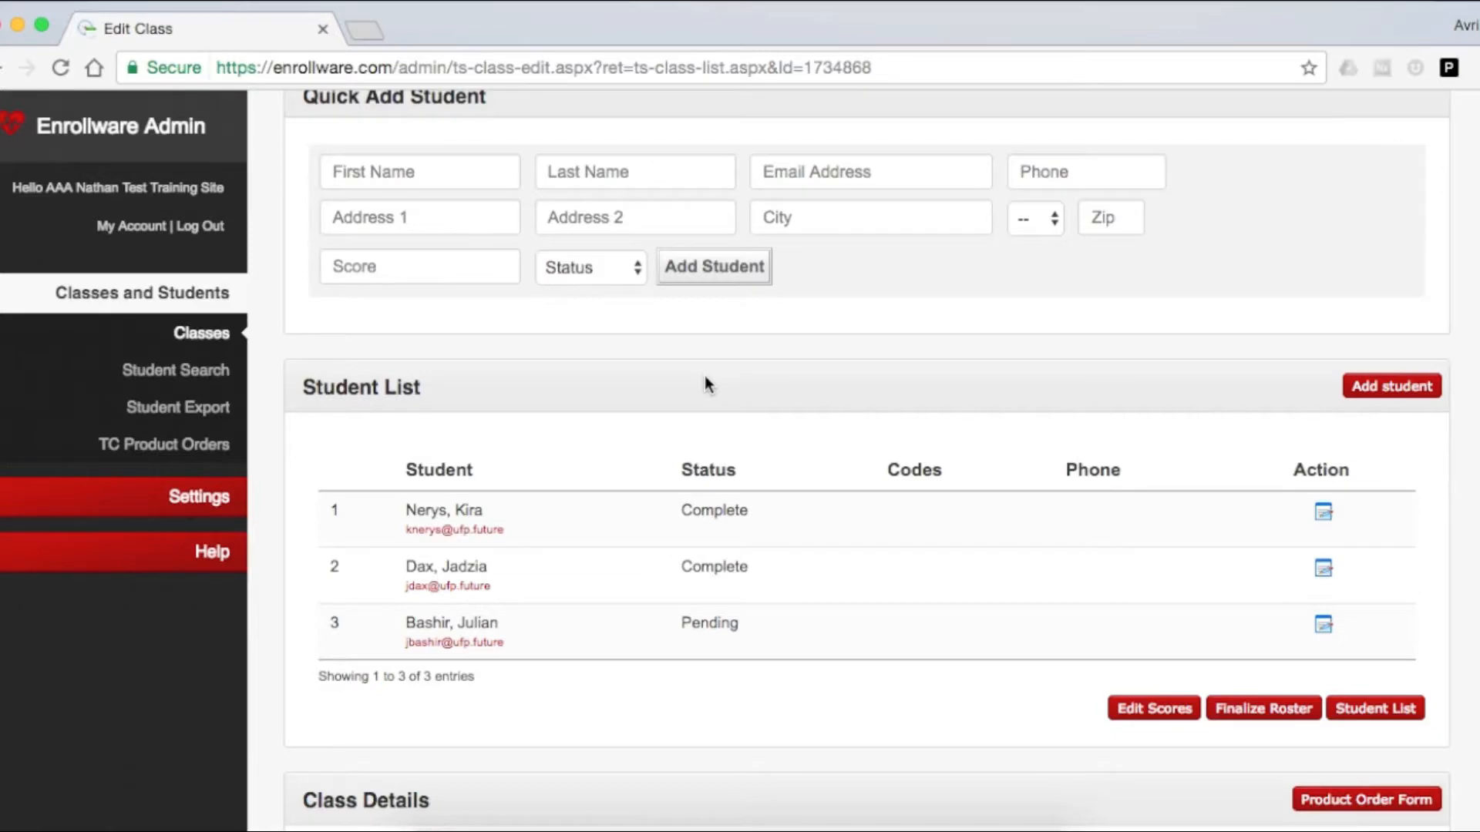
scroll(1089, 667, "down", 15)
scroll(1089, 667, "down", 10)
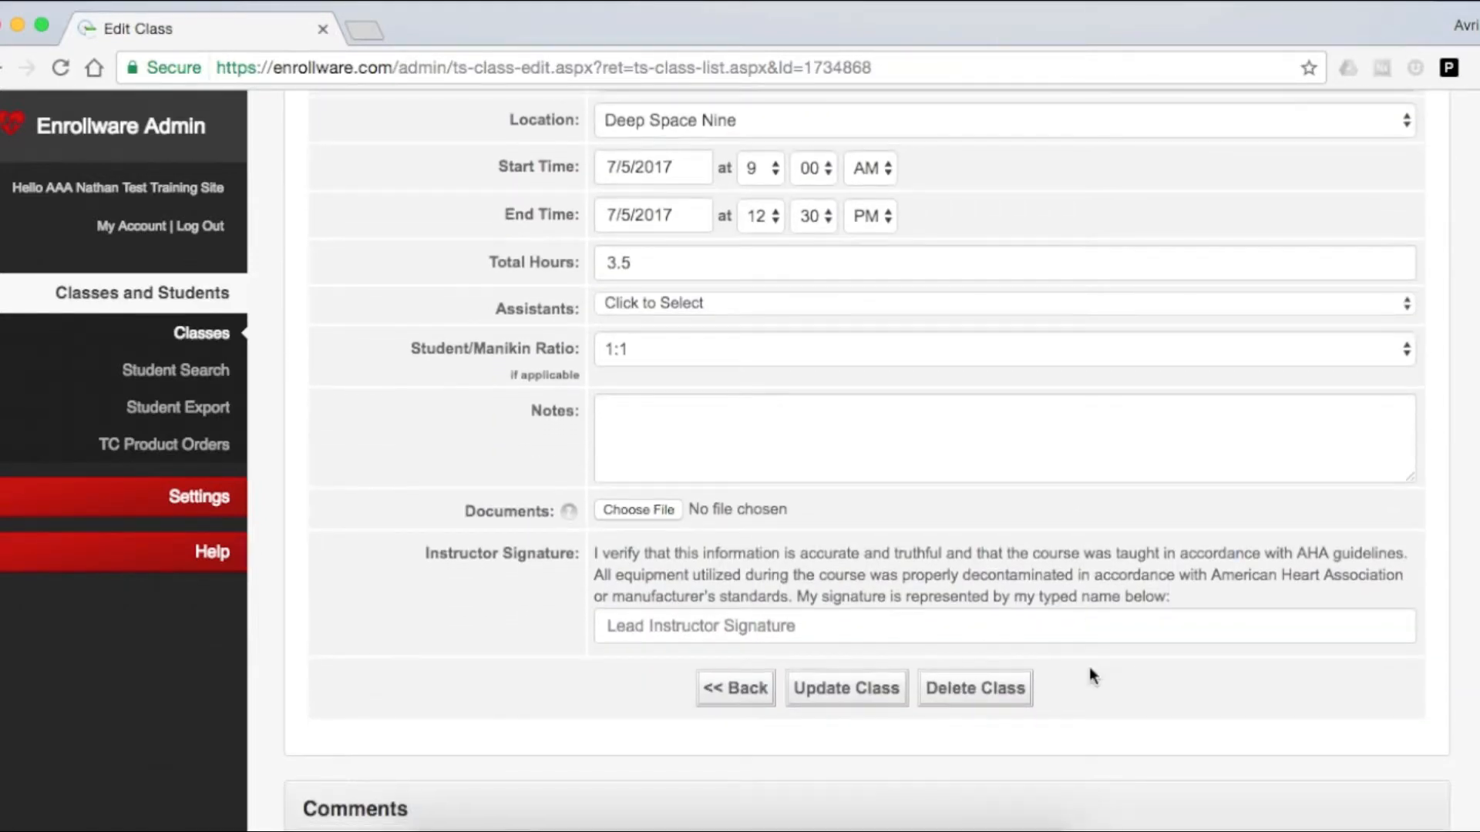
scroll(831, 497, "down", 1)
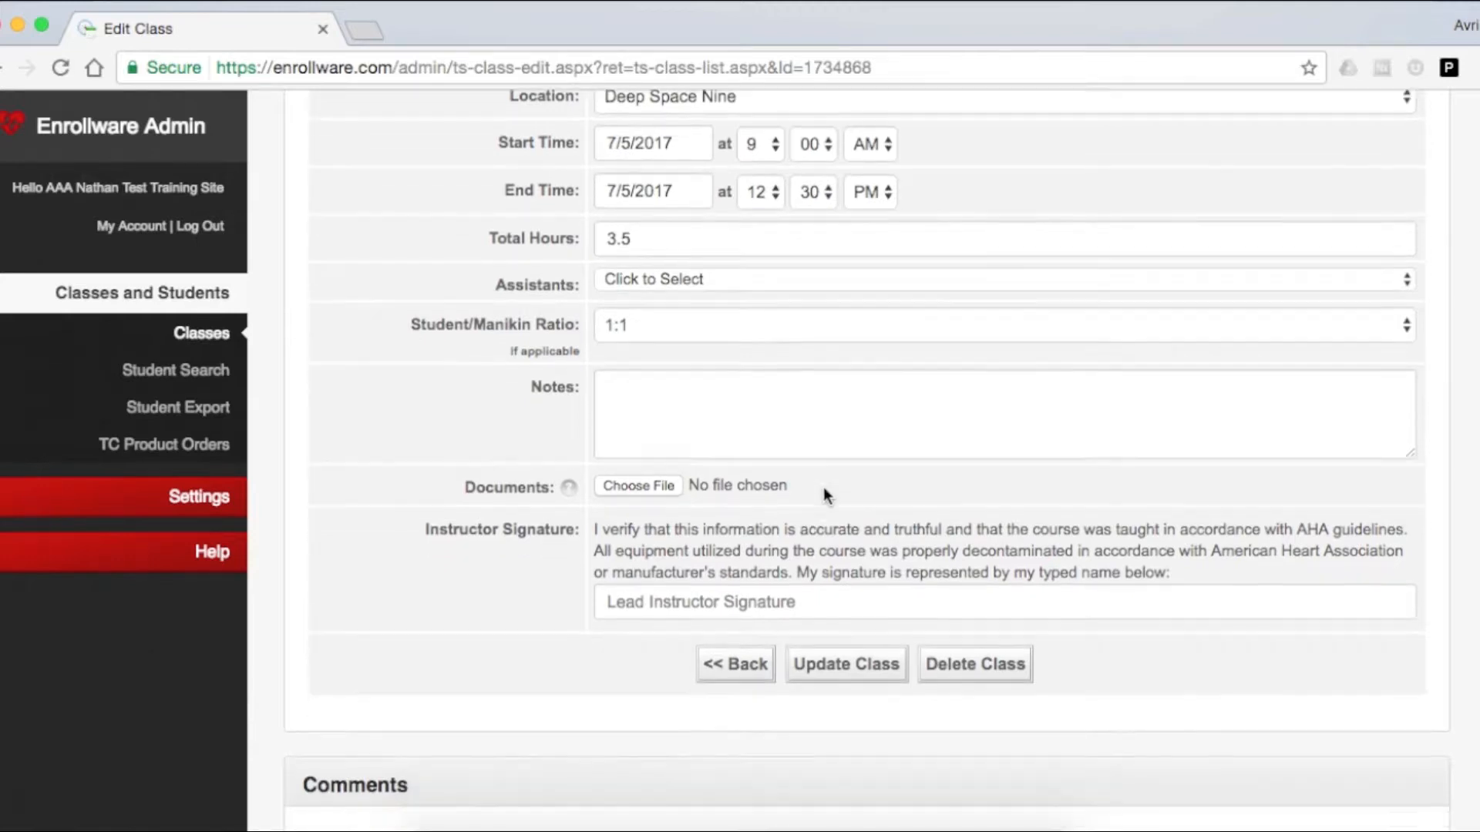
scroll(823, 497, "down", 1)
left_click(830, 570)
type("Ben")
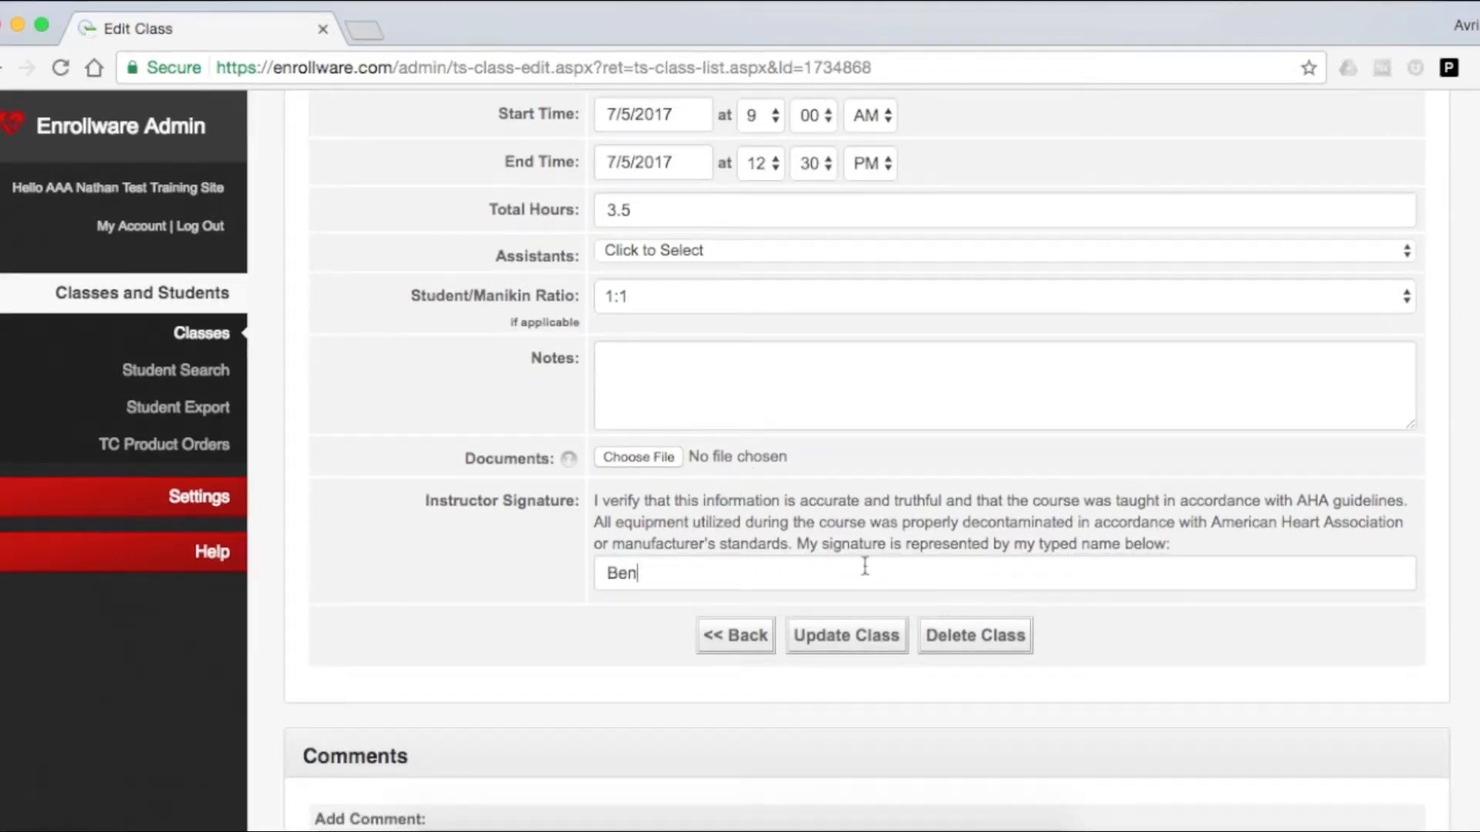
scroll(825, 548, "up", 3)
type("jamin Sisko")
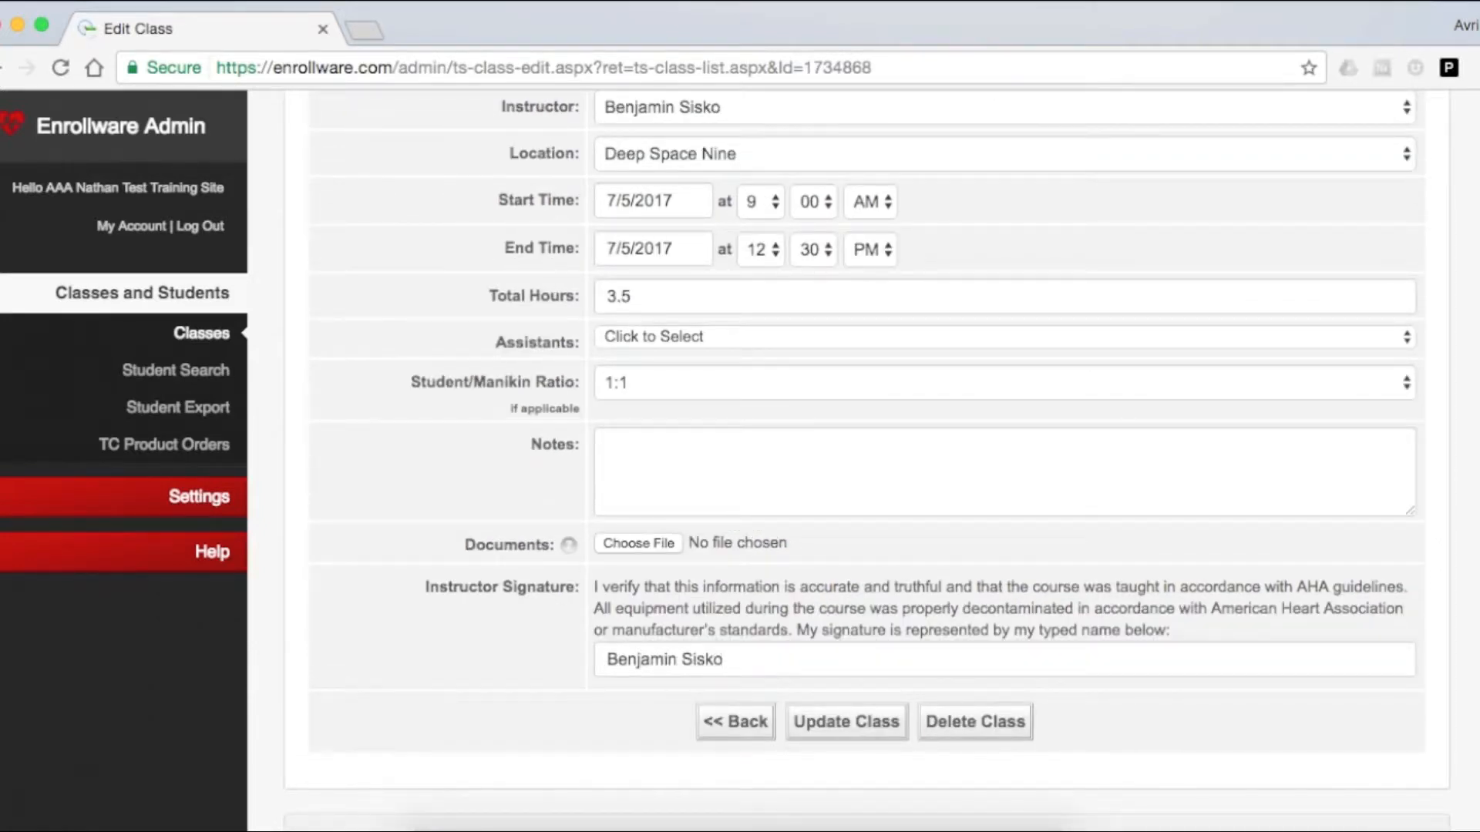
left_click(870, 725)
scroll(845, 642, "up", 5)
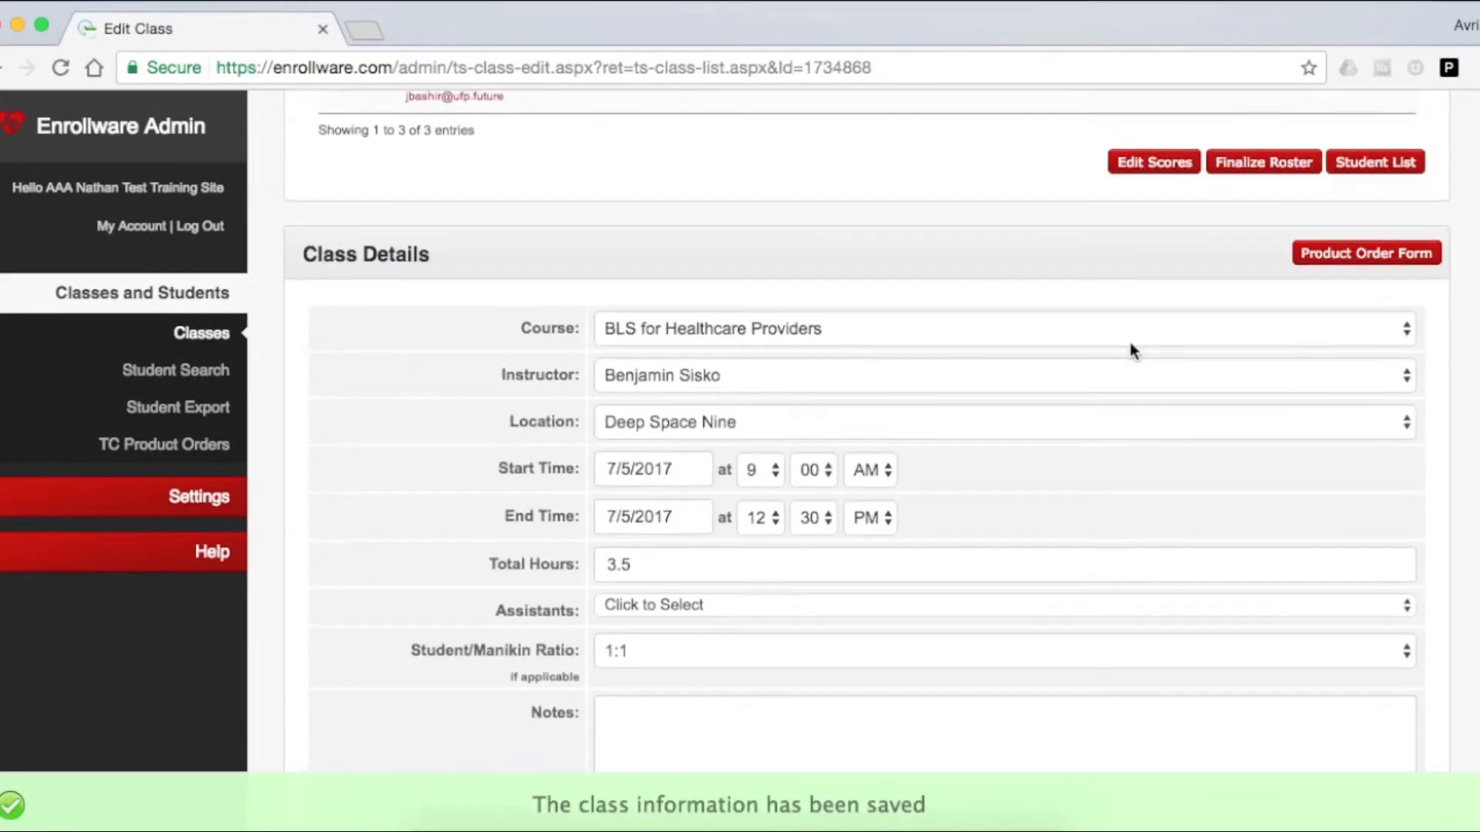
Try to finalize the class roster and check each student's status in the Student List.
left_click(1257, 190)
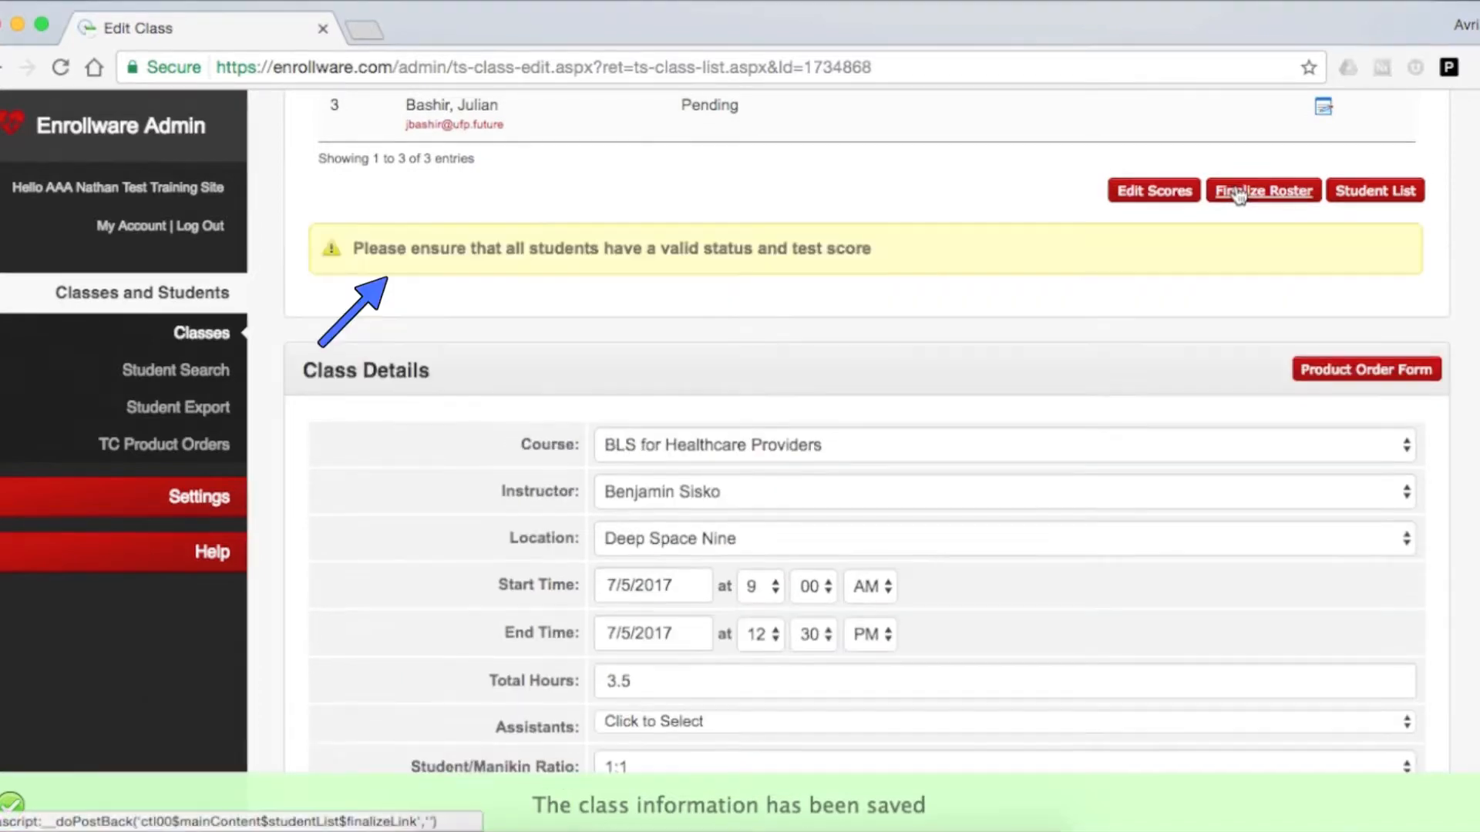
scroll(1238, 234, "up", 5)
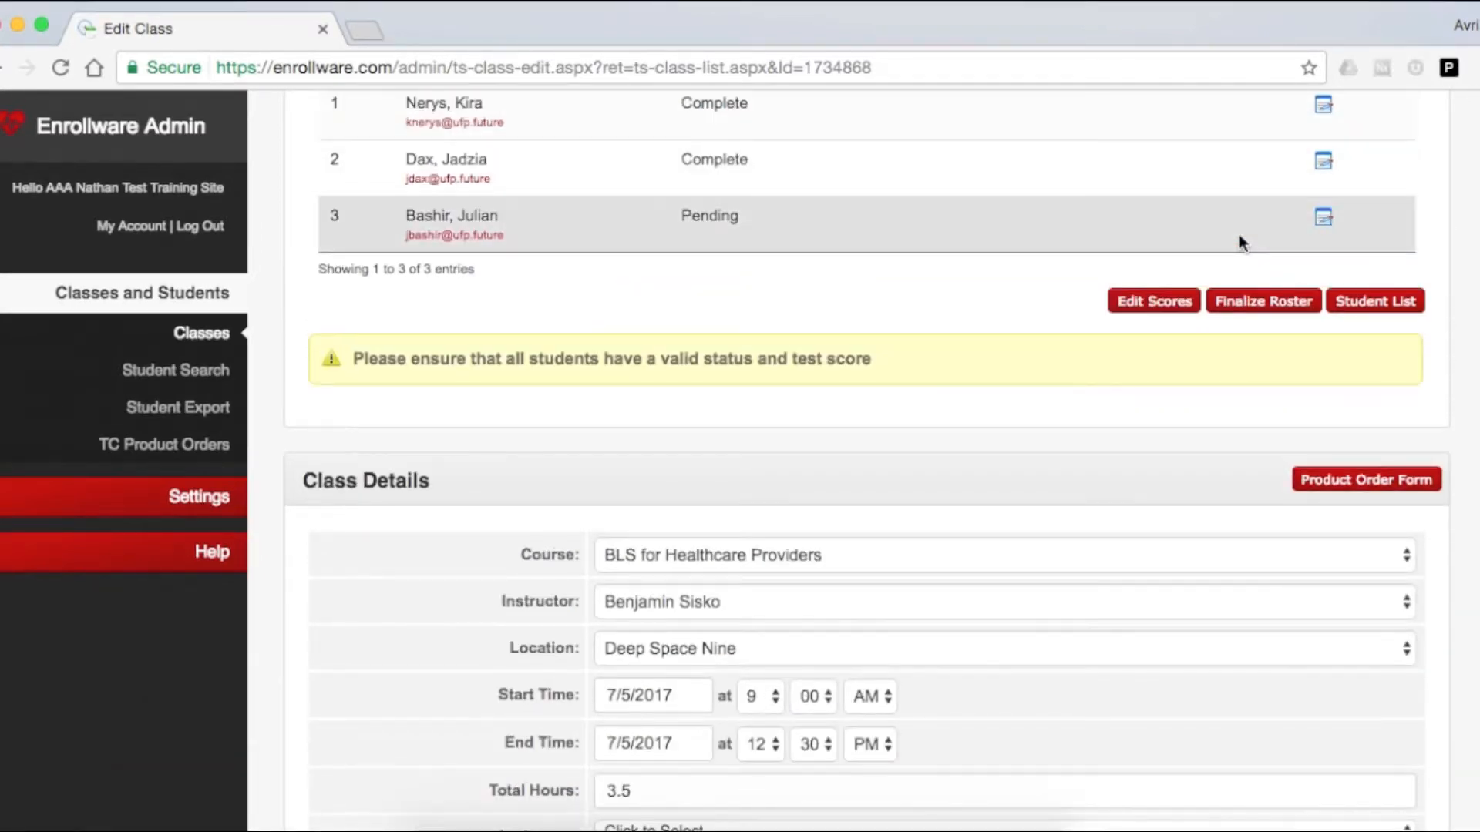
scroll(1239, 238, "down", 1)
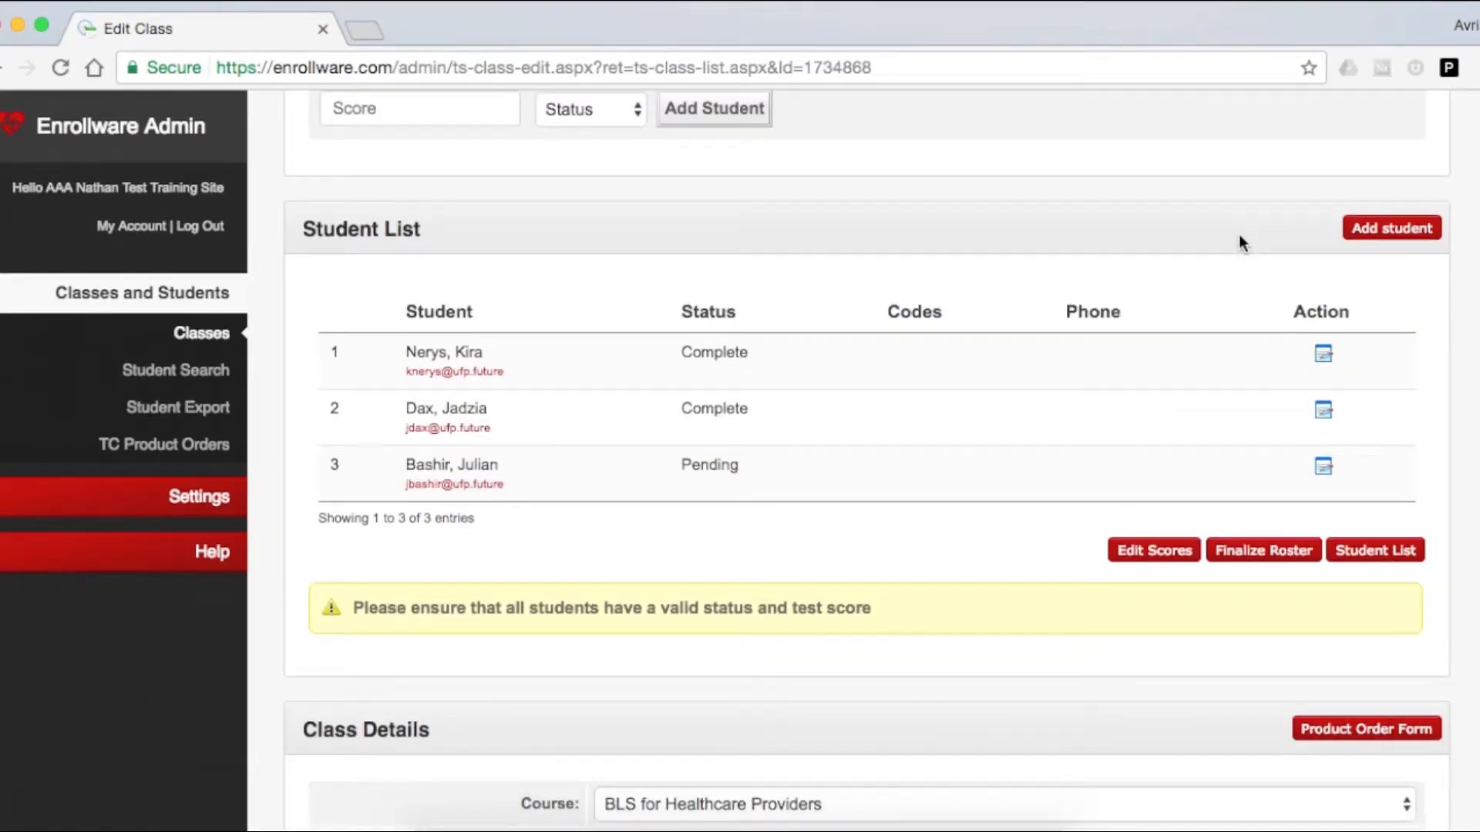
scroll(1237, 234, "up", 5)
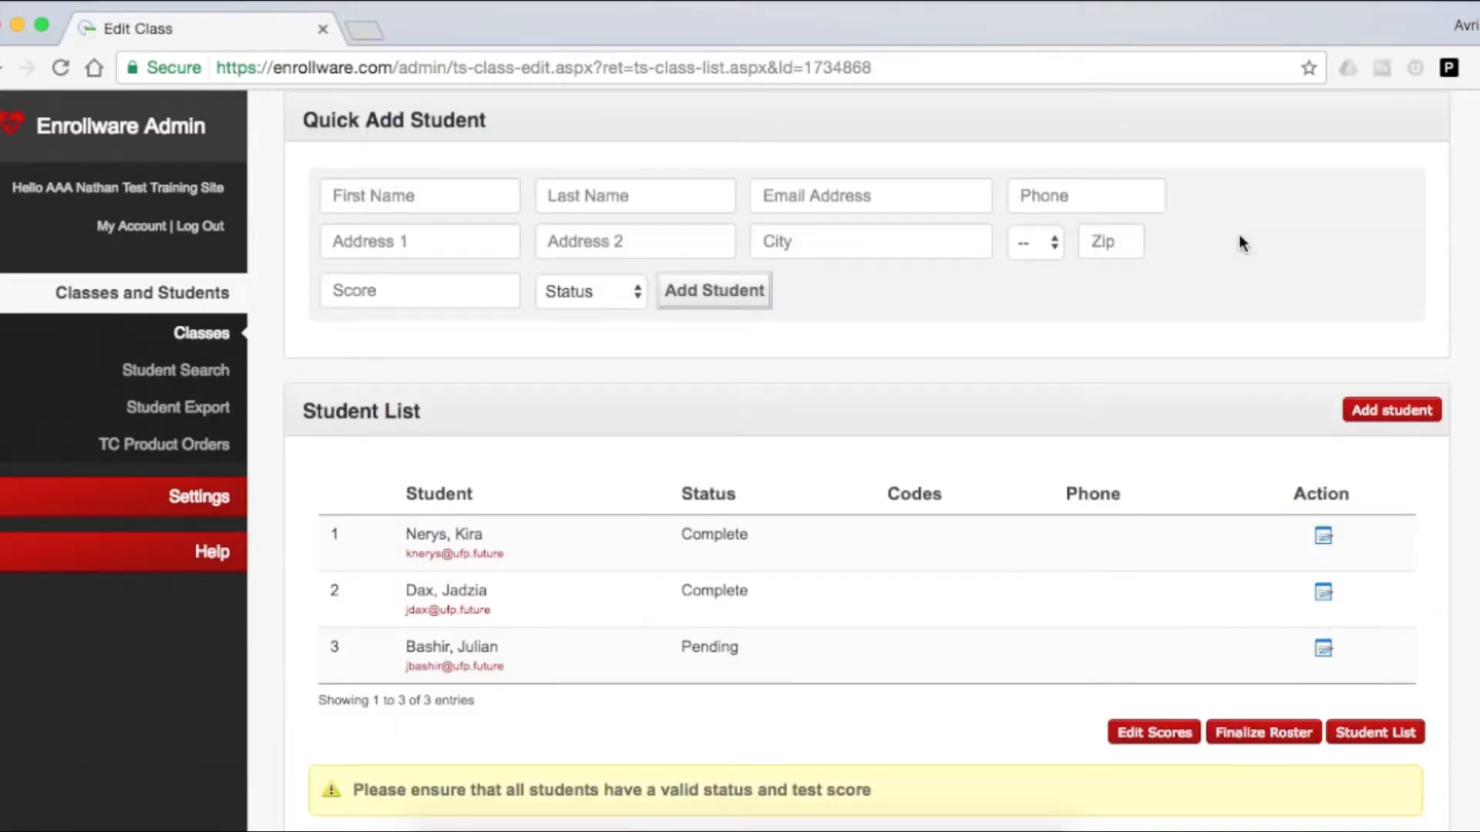
scroll(1238, 234, "down", 3)
scroll(1239, 242, "down", 2)
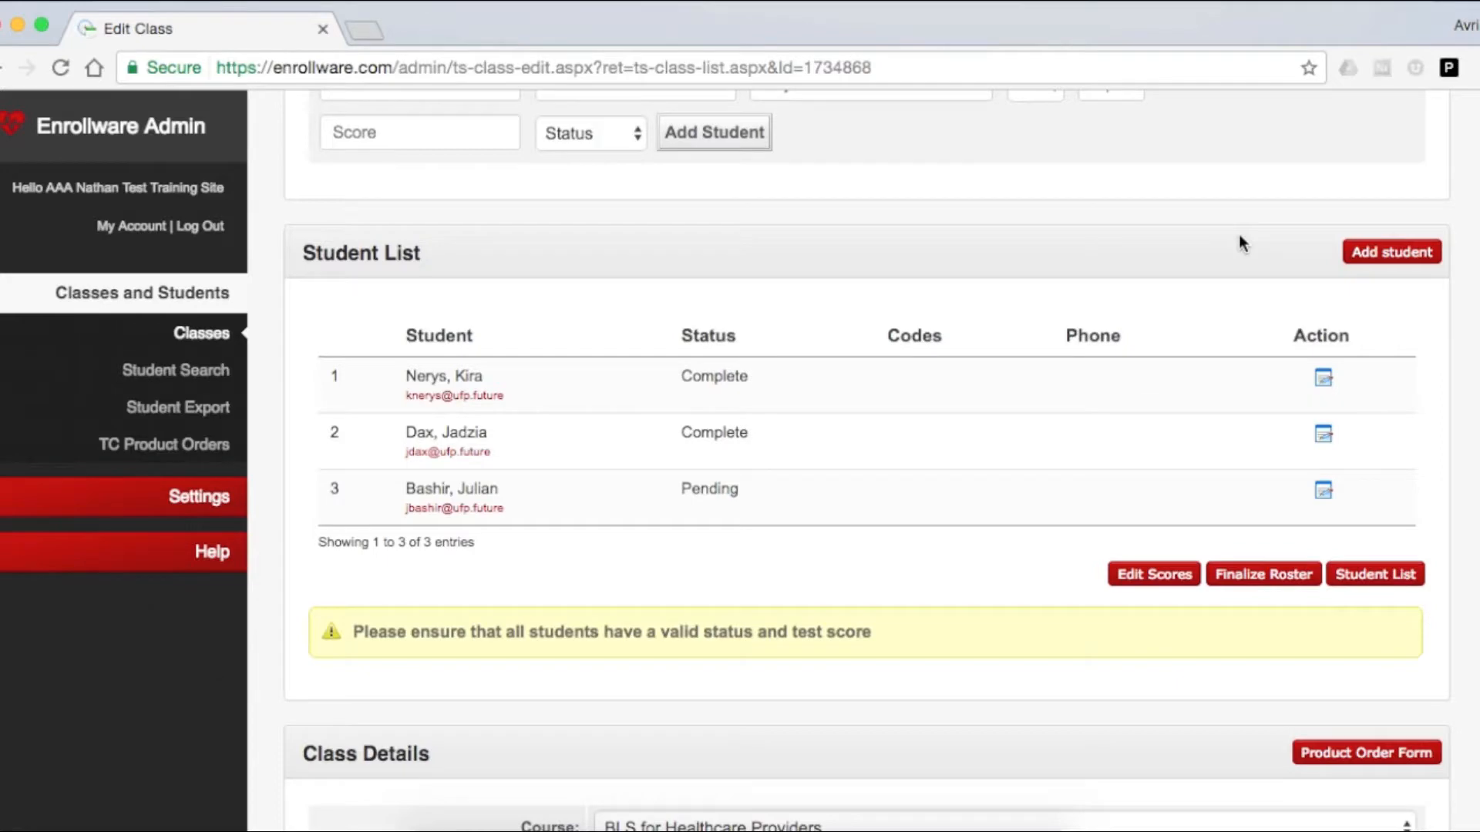
Set the third student's status to Complete in the student record and update the student.
left_click(1324, 491)
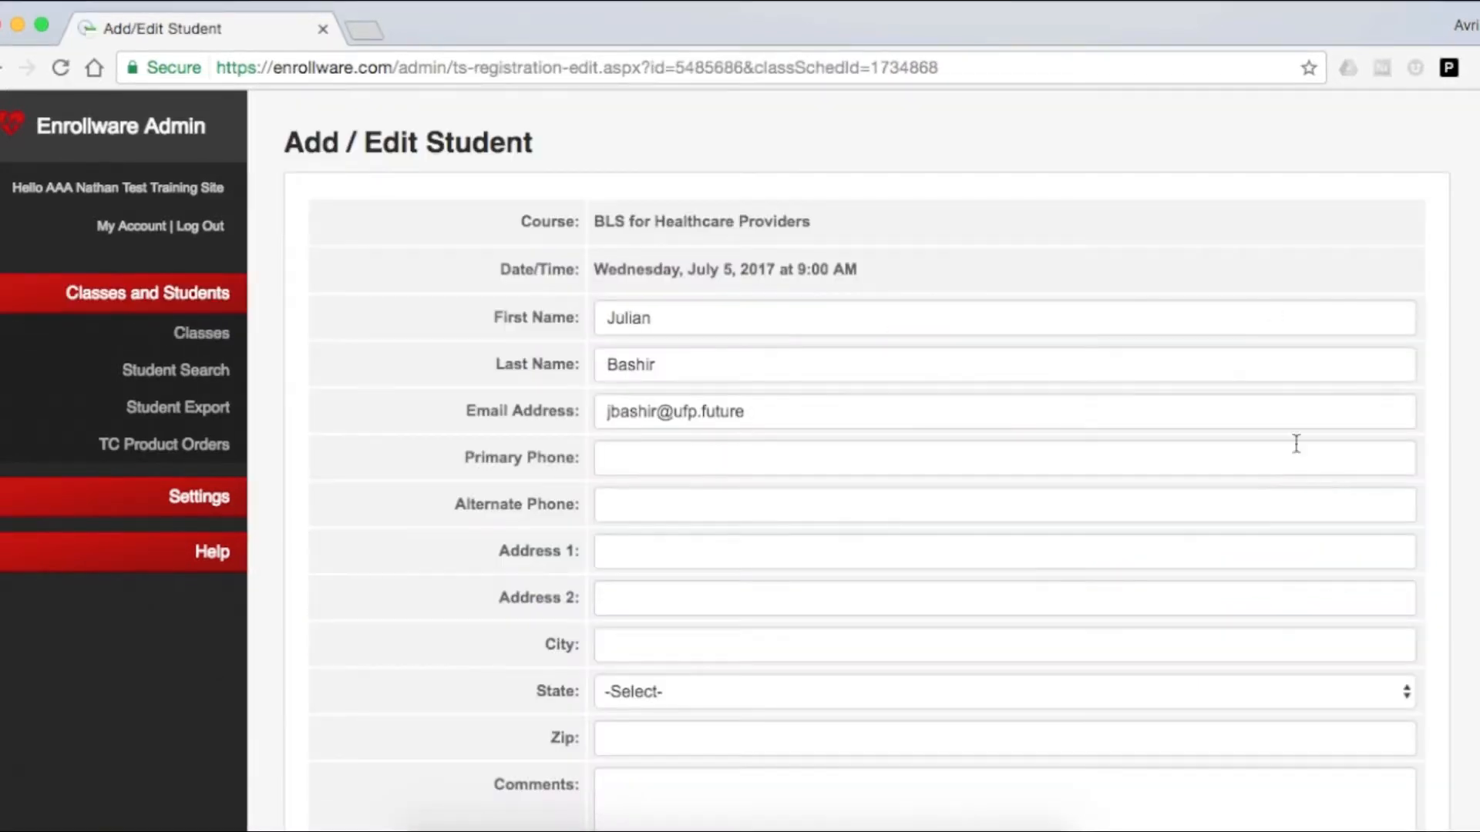
scroll(1295, 440, "down", 5)
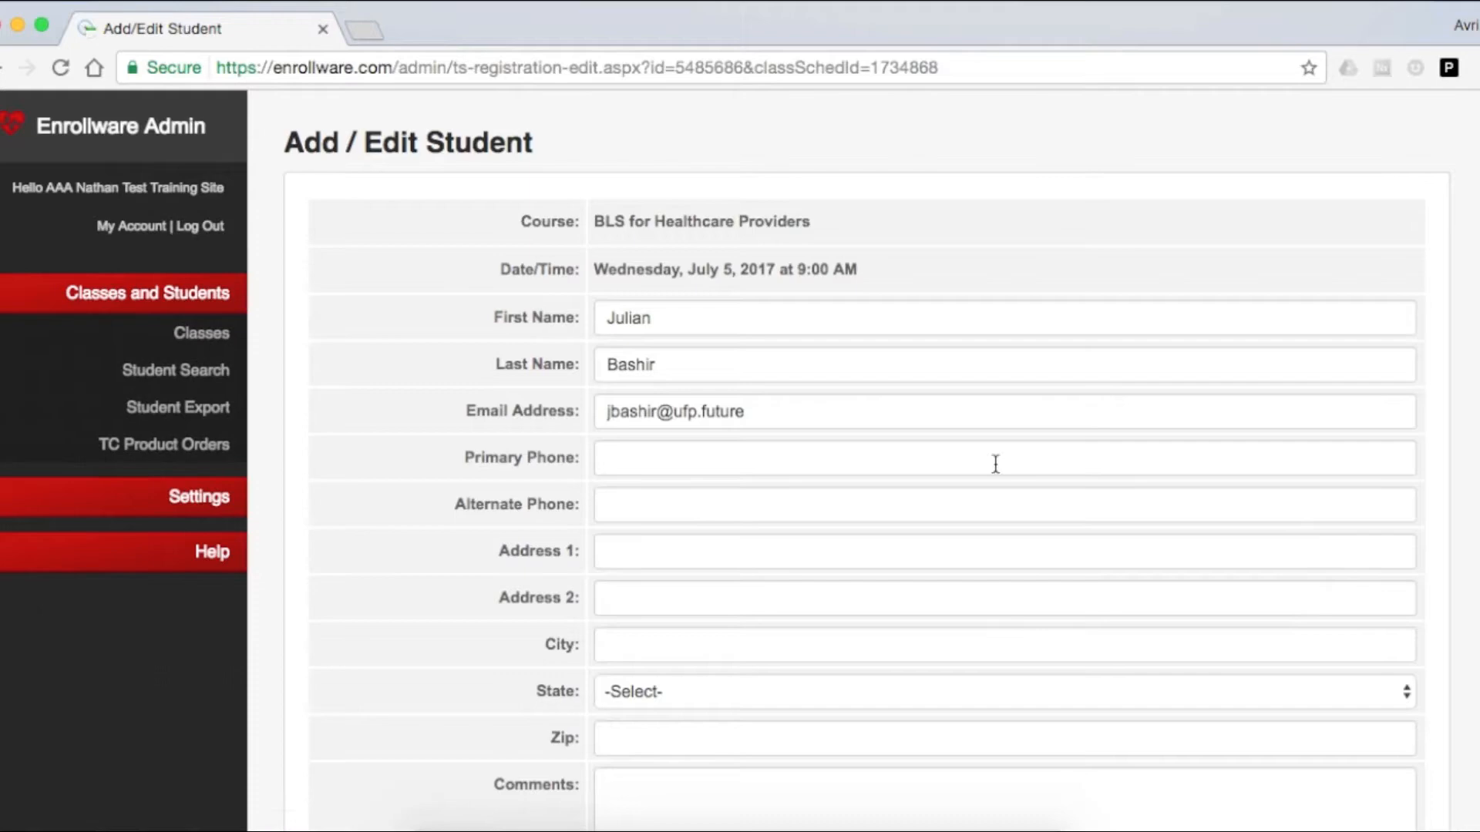
scroll(995, 466, "down", 5)
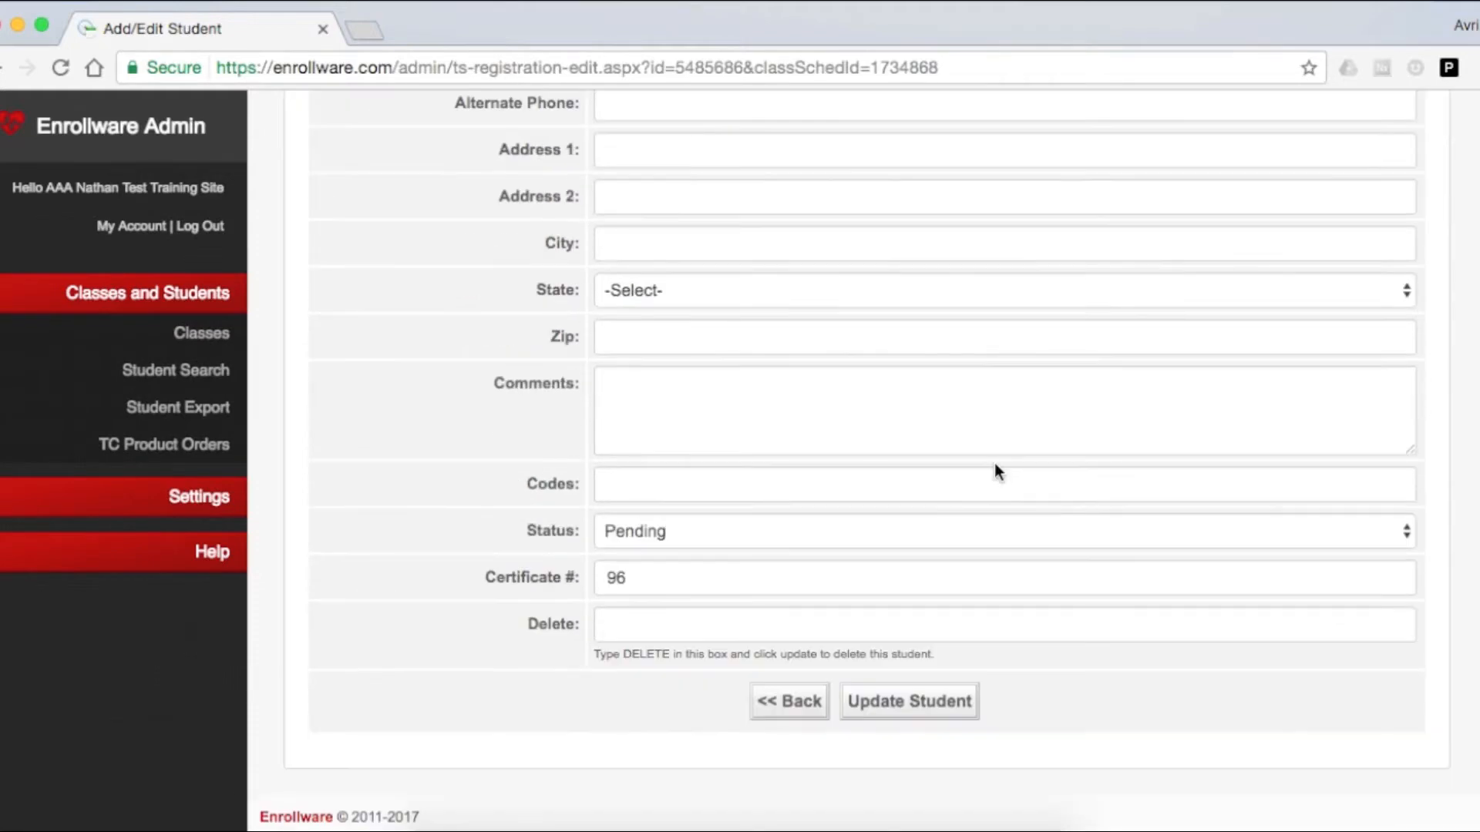
left_click(835, 531)
left_click(806, 557)
left_click(900, 703)
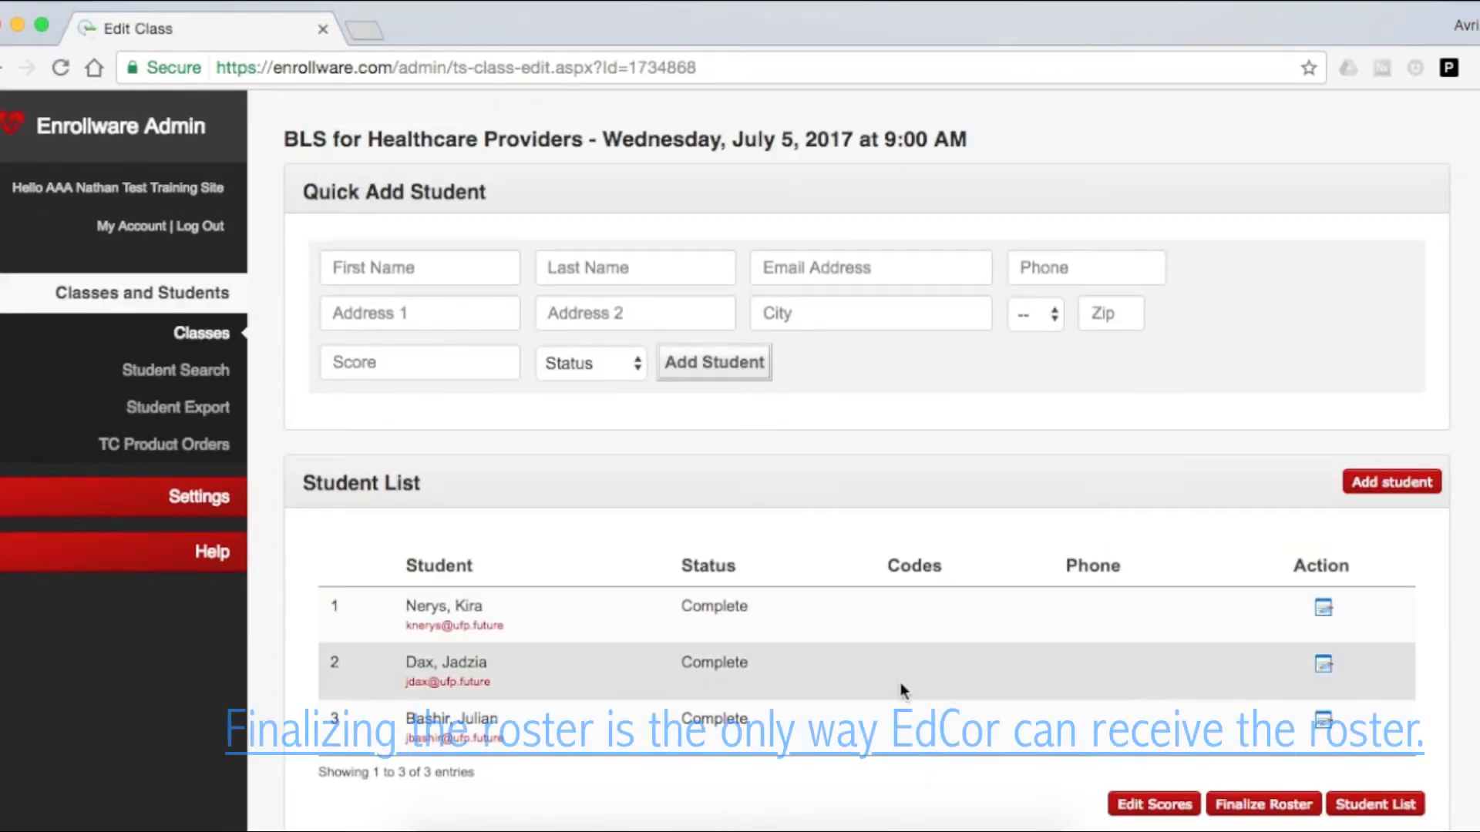
Finalize the roster of the BLS for Healthcare Providers class.
scroll(898, 660, "down", 2)
left_click(1233, 665)
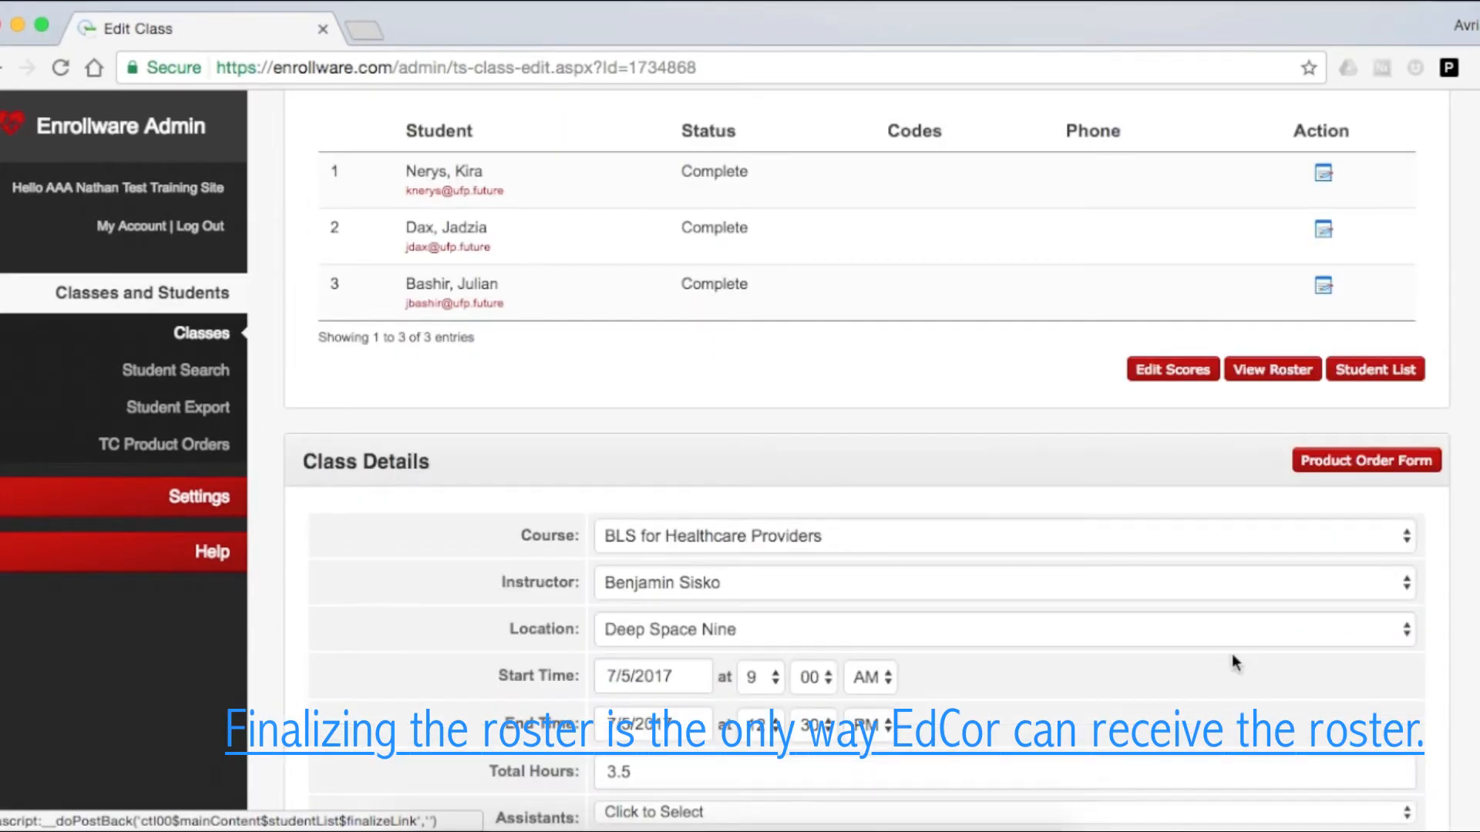
Order 3 BLS Heartsaver cards for the class through the product order form and proceed to checkout.
left_click(1363, 461)
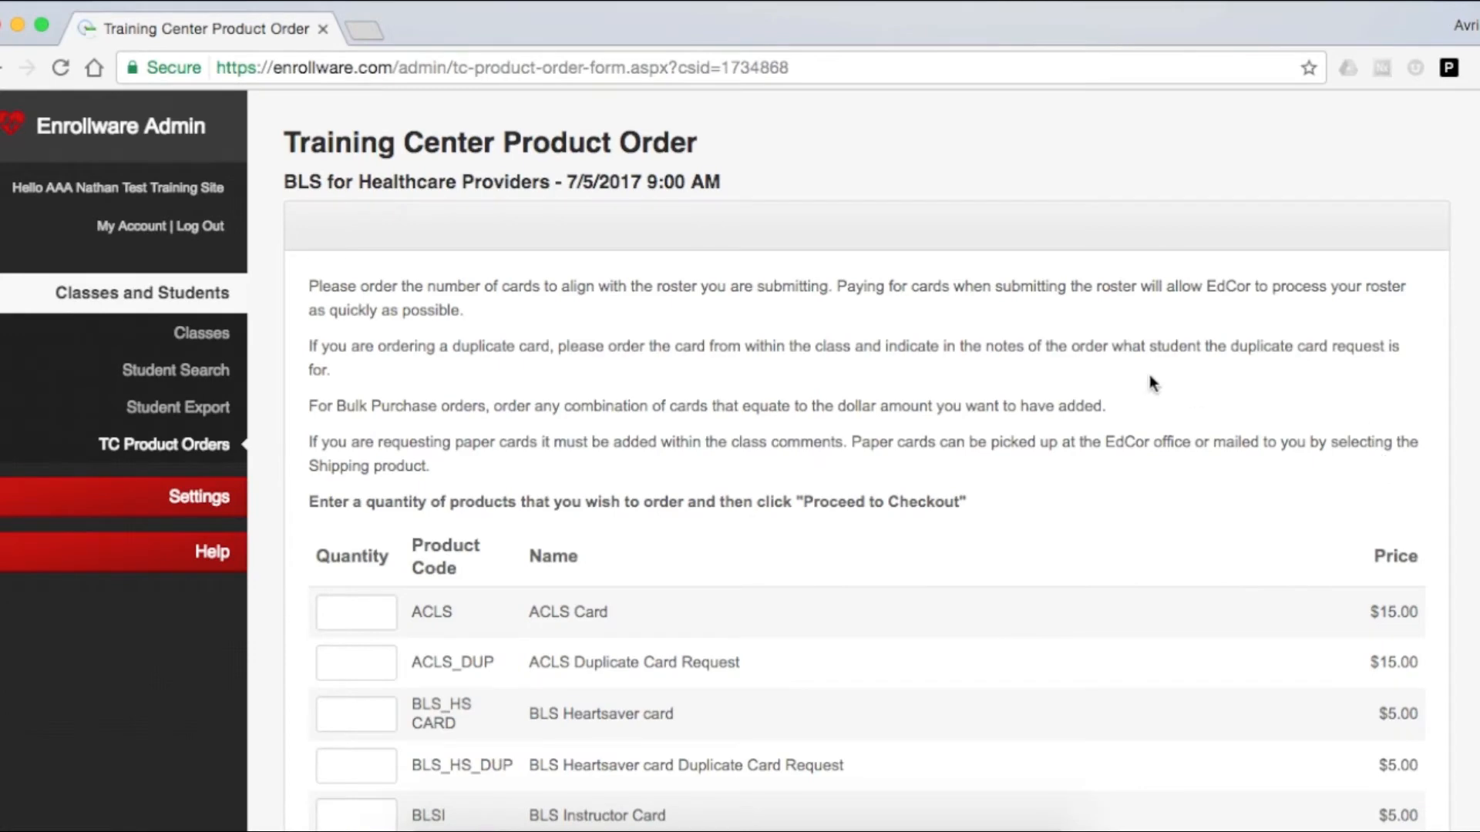
scroll(1149, 375, "down", 3)
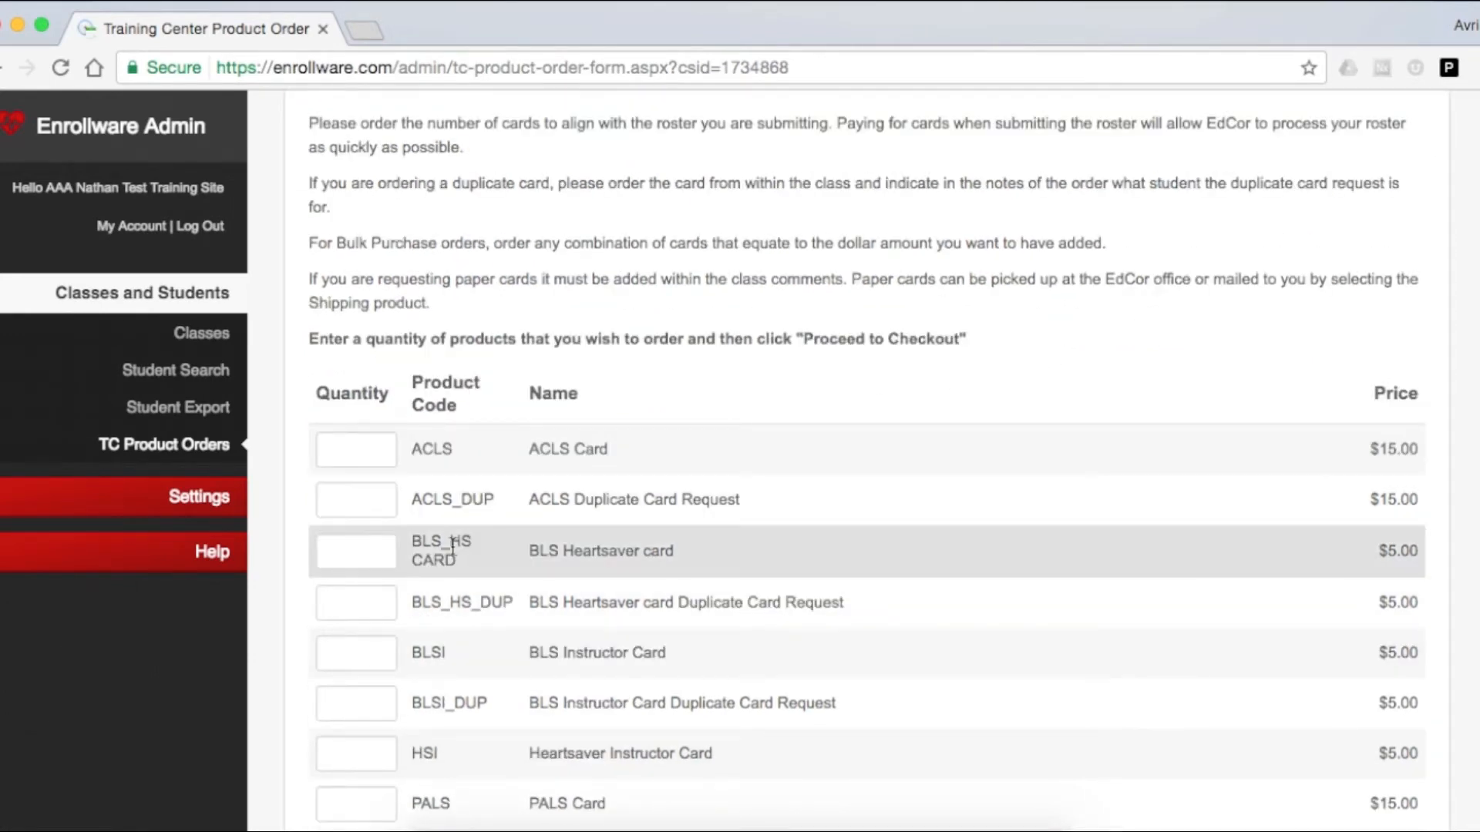
left_click(380, 551)
type("3")
scroll(385, 540, "down", 5)
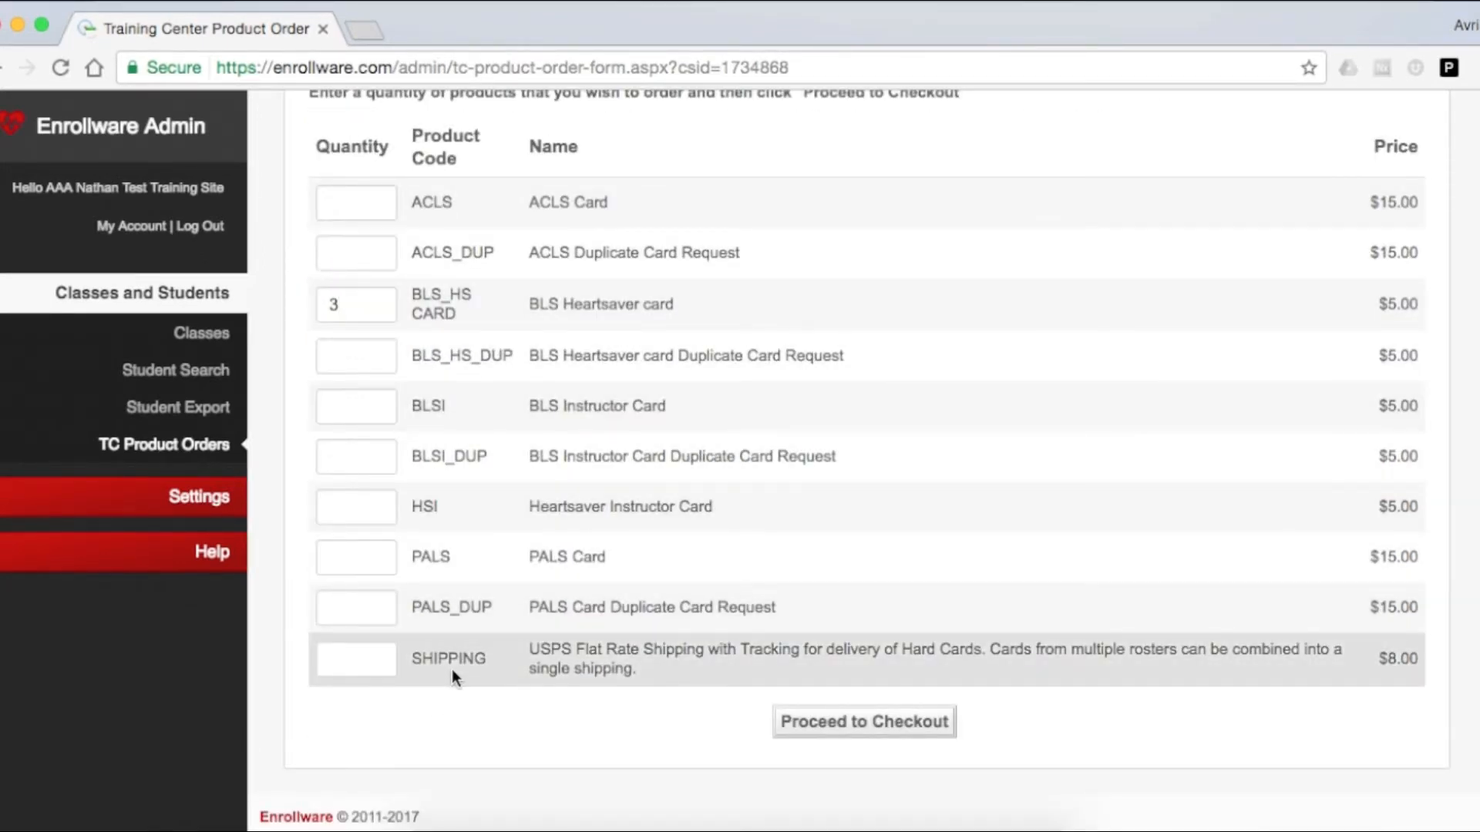
left_click(818, 732)
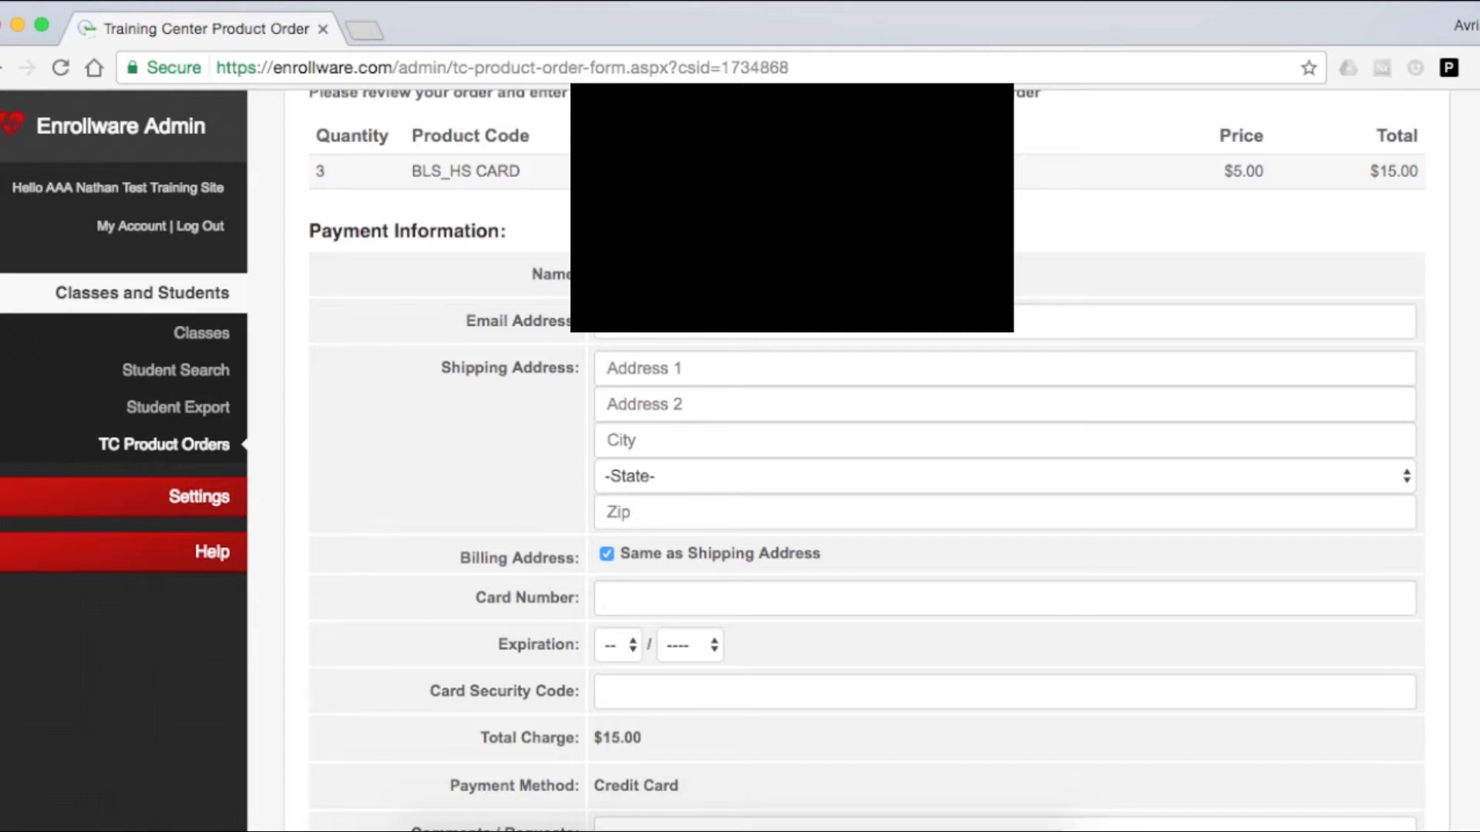
Review the payment form for the card order and open the transaction's printable receipt.
scroll(727, 356, "down", 5)
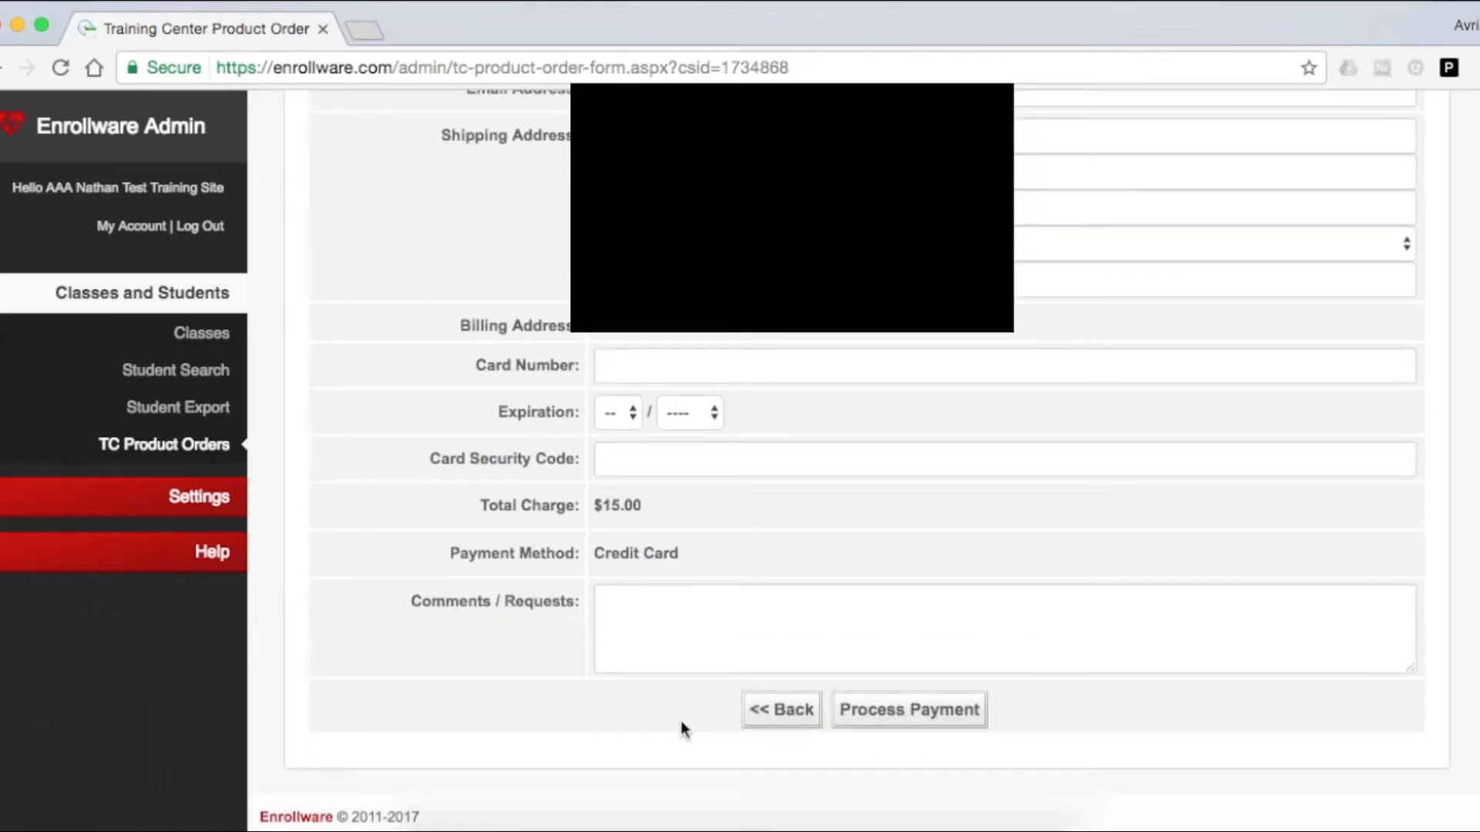
scroll(657, 589, "up", 1)
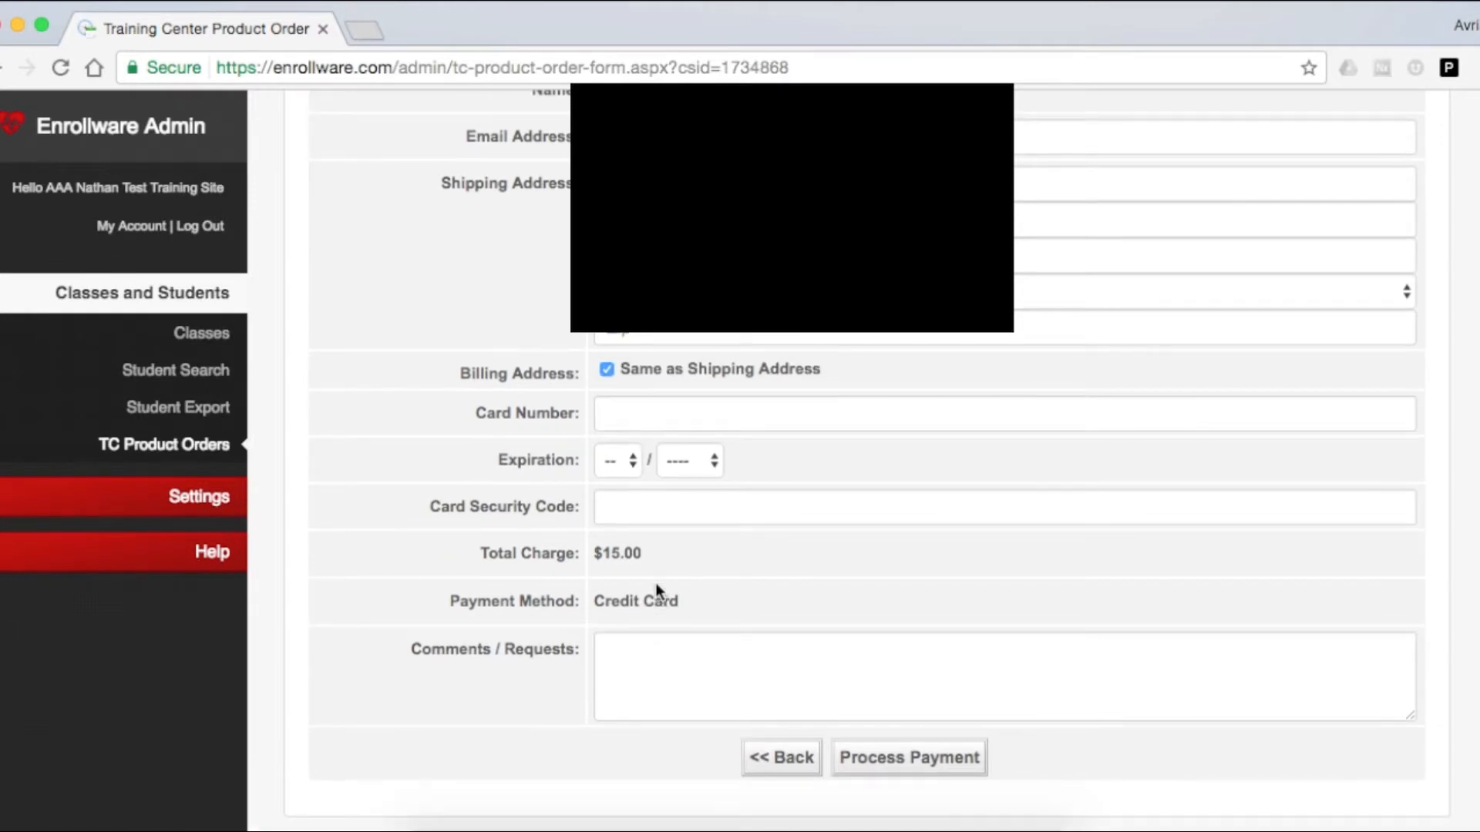
scroll(657, 590, "up", 2)
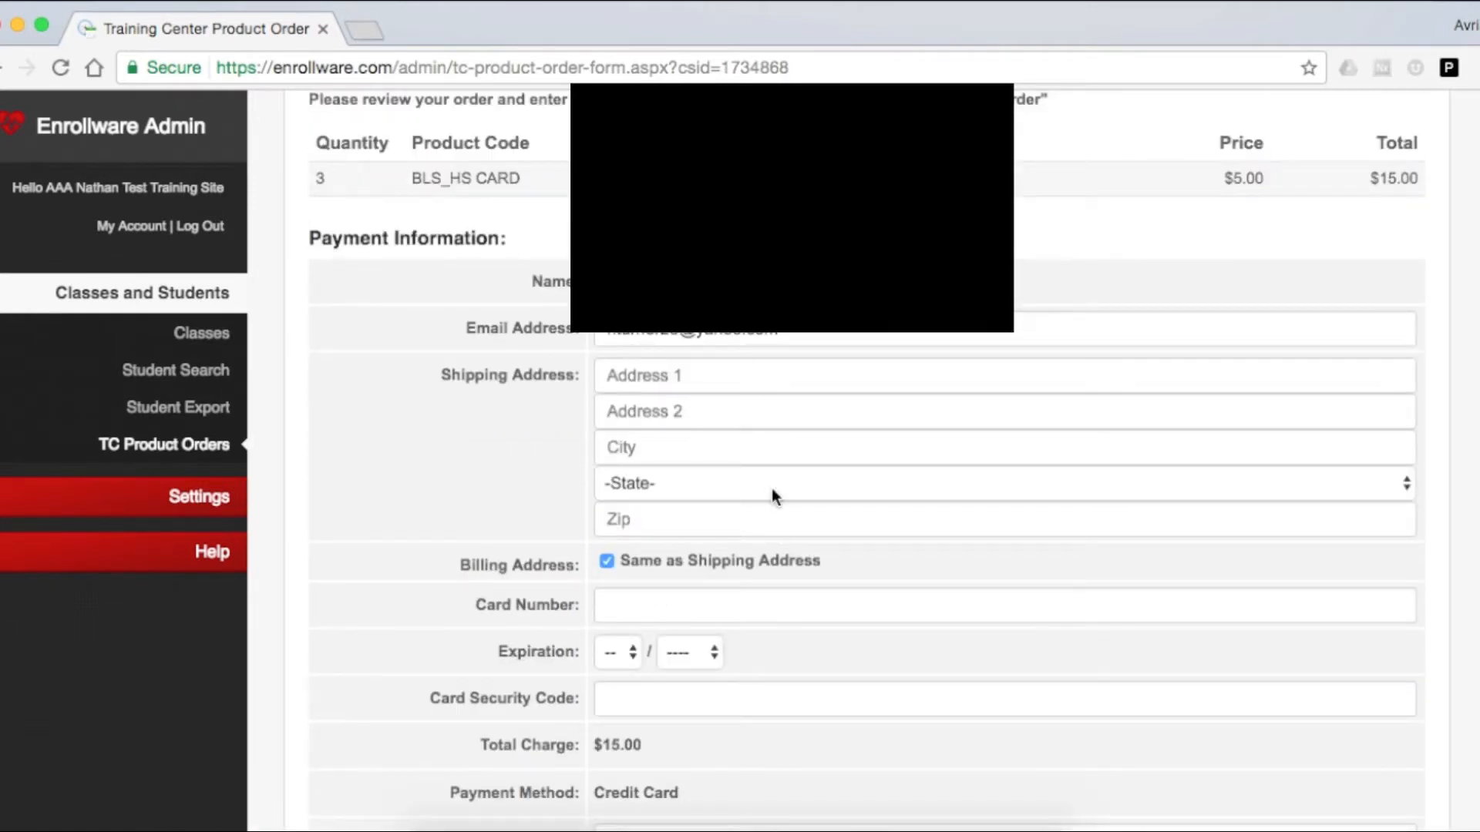
scroll(781, 669, "down", 3)
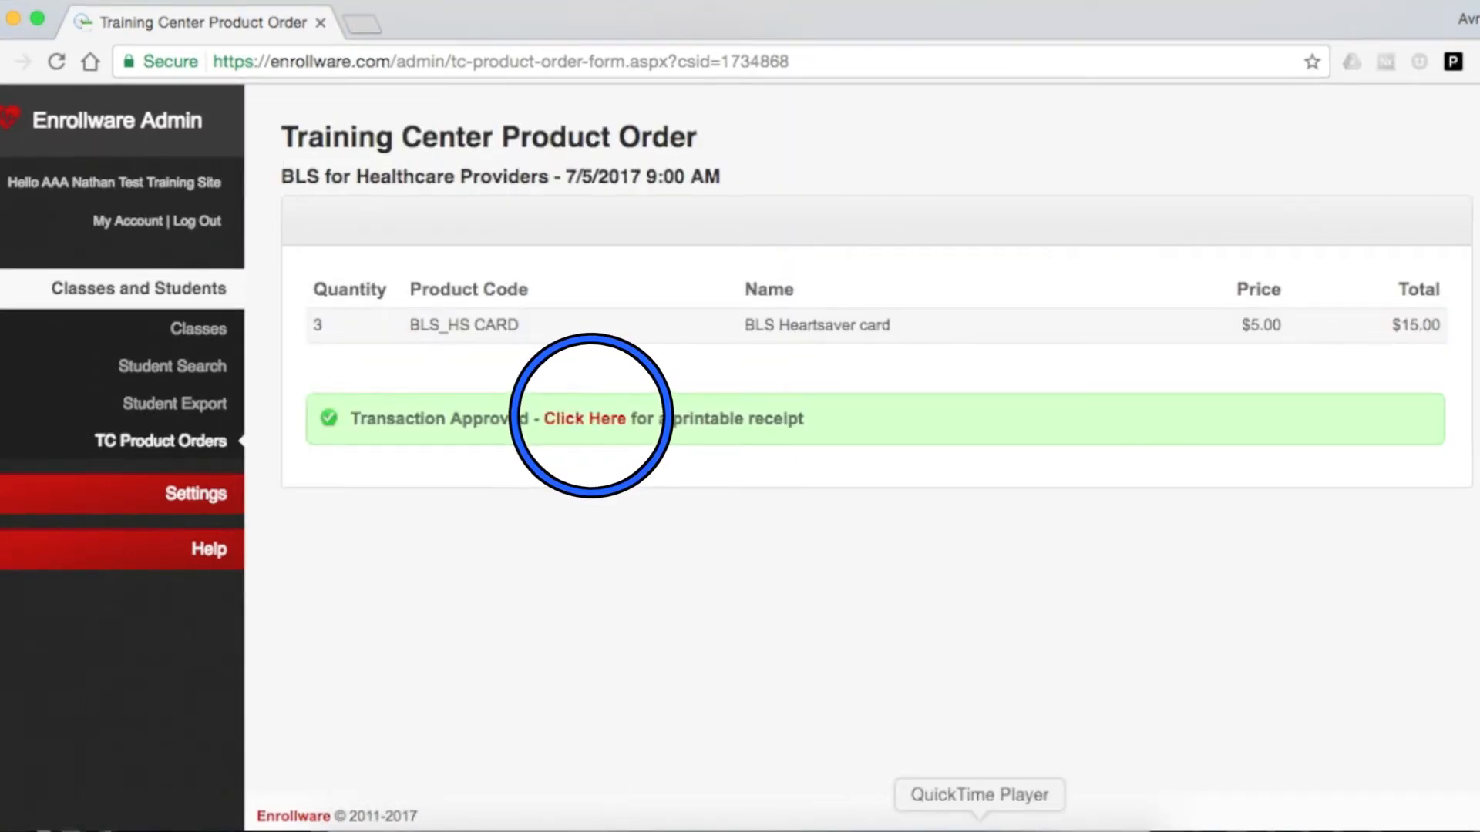
left_click(613, 423)
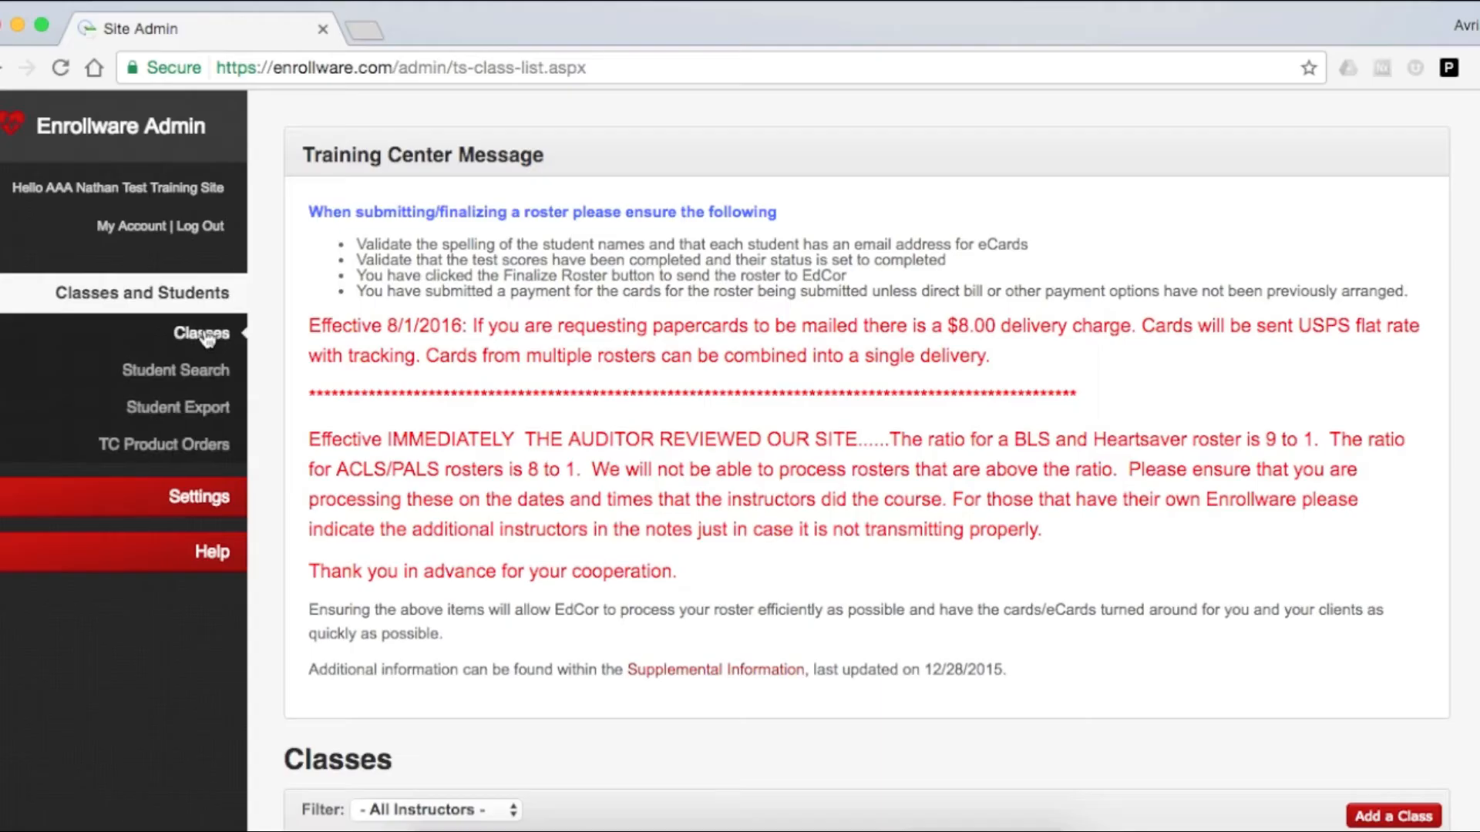
Check the BLS for Healthcare Providers class of 7/05/2017 in the Classes list.
scroll(933, 421, "down", 5)
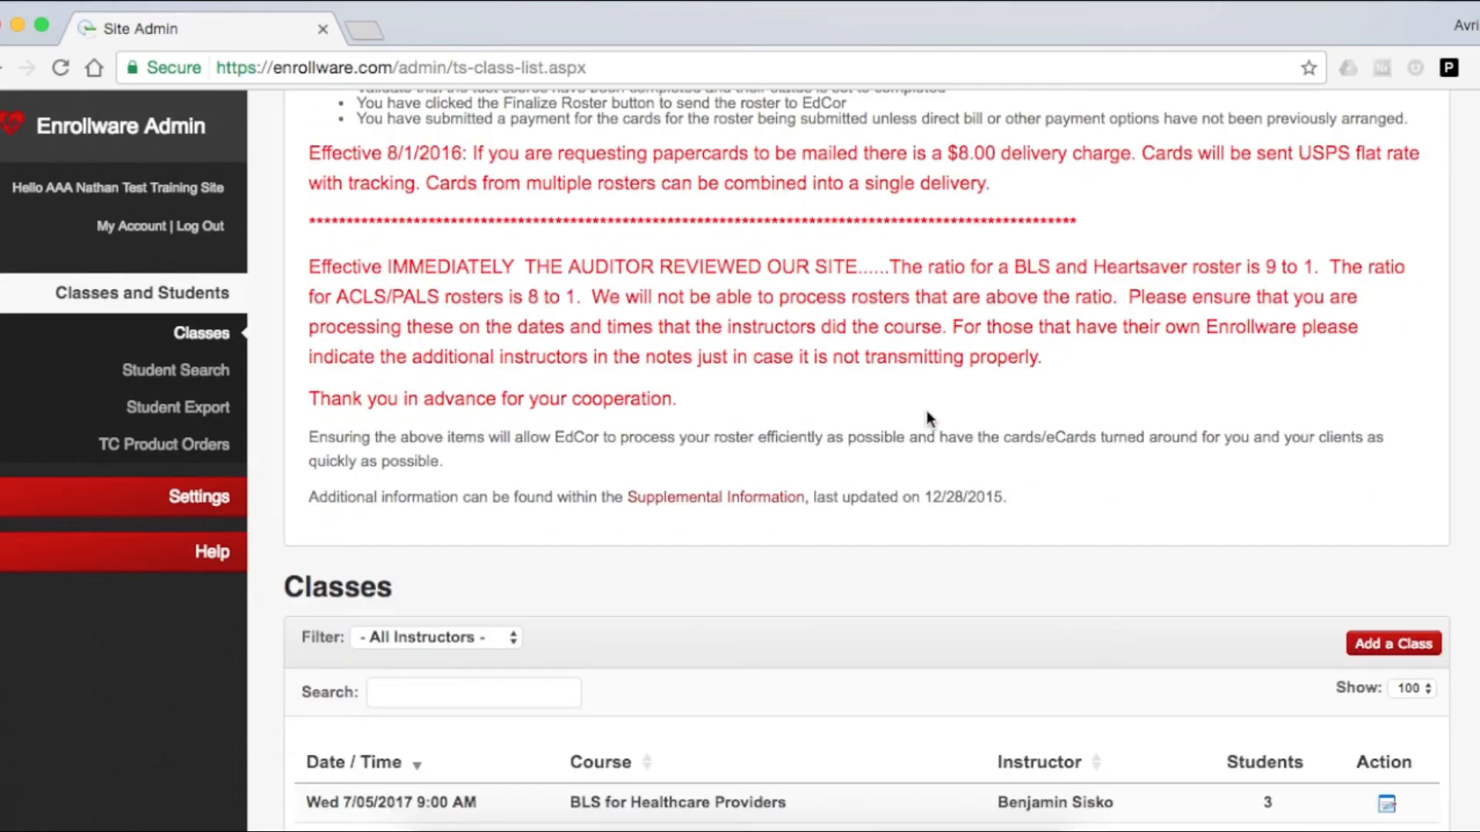
scroll(928, 417, "down", 2)
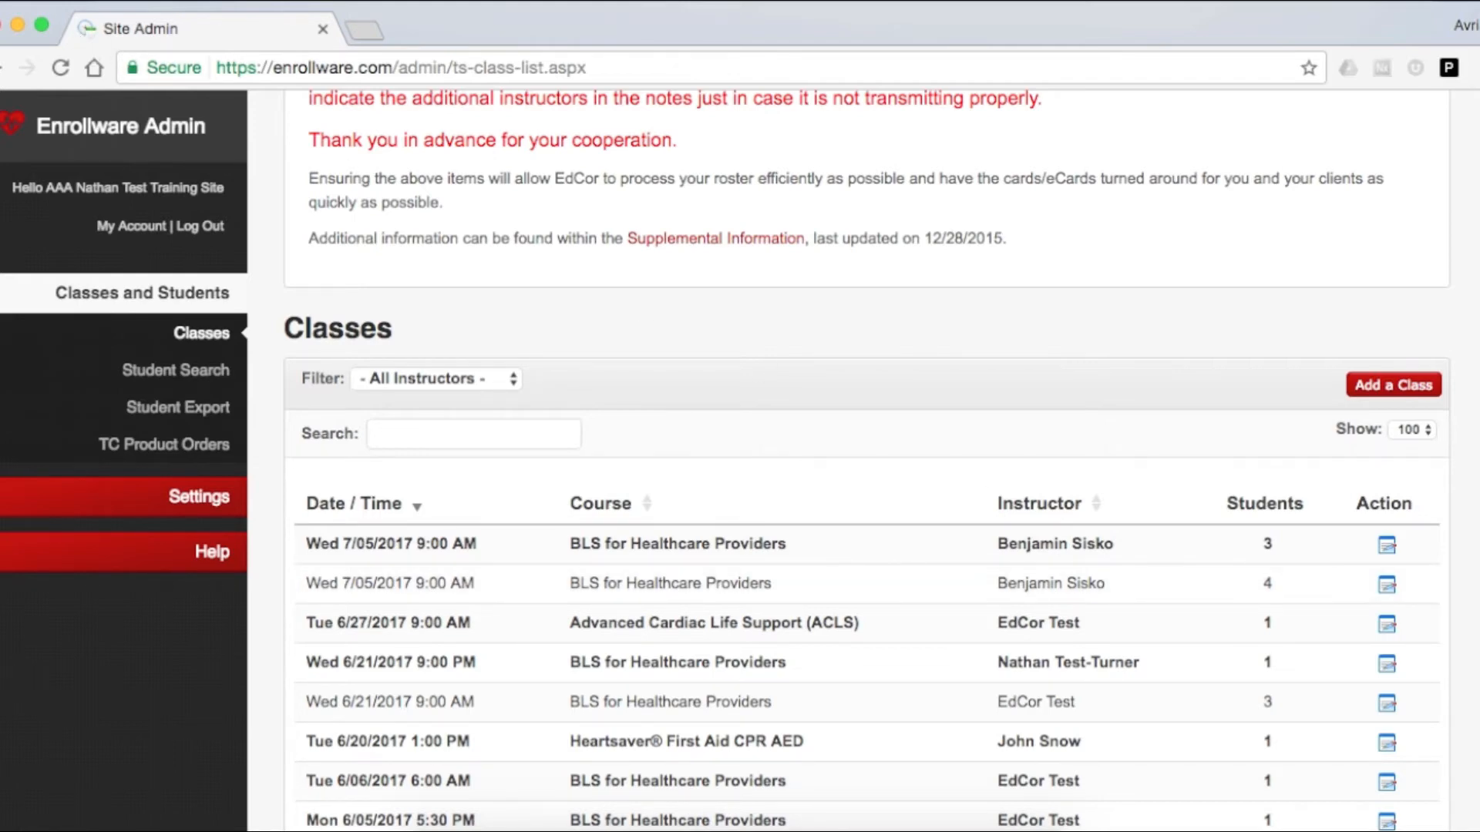
left_click(892, 829)
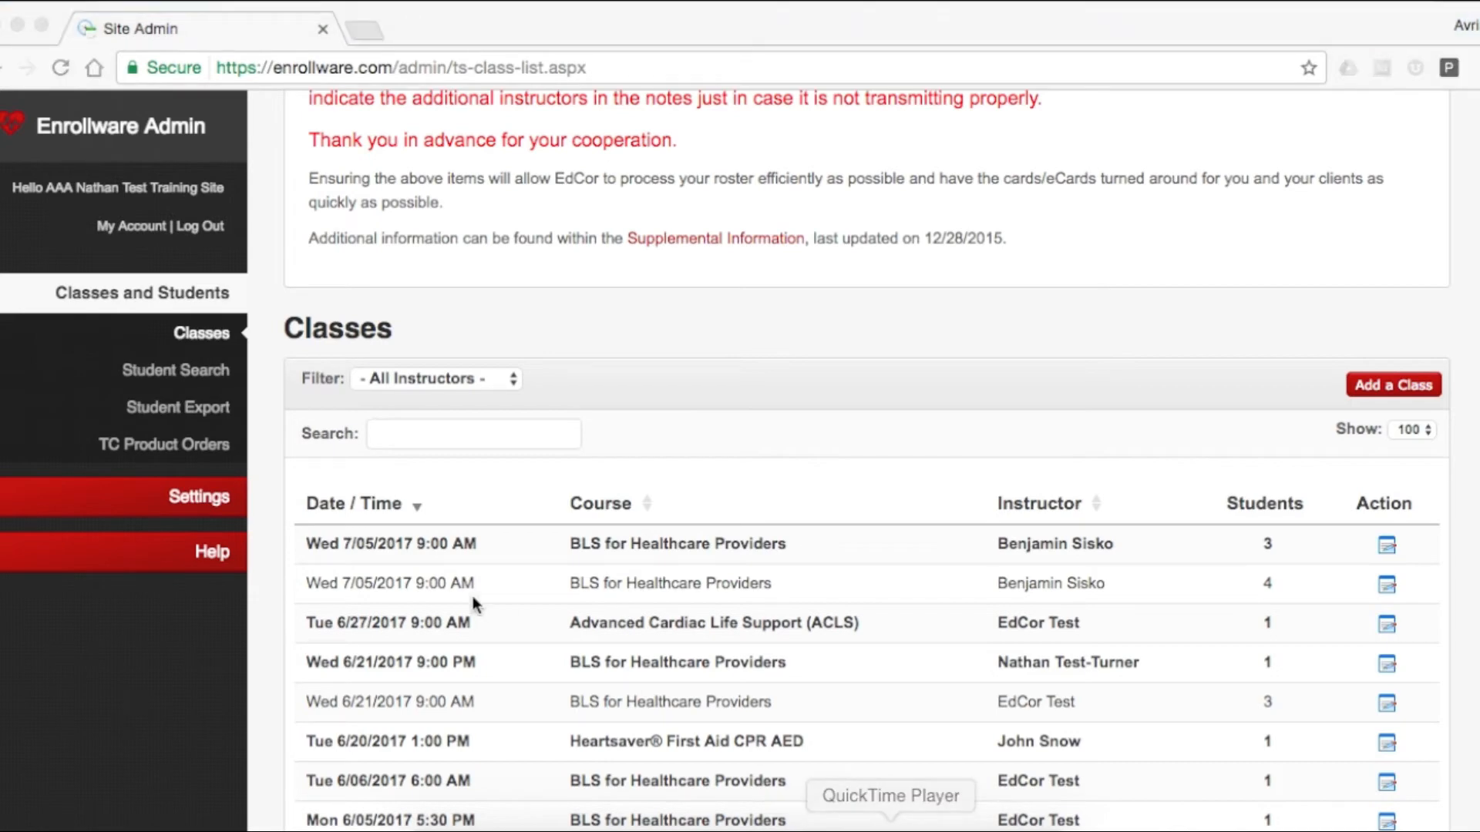